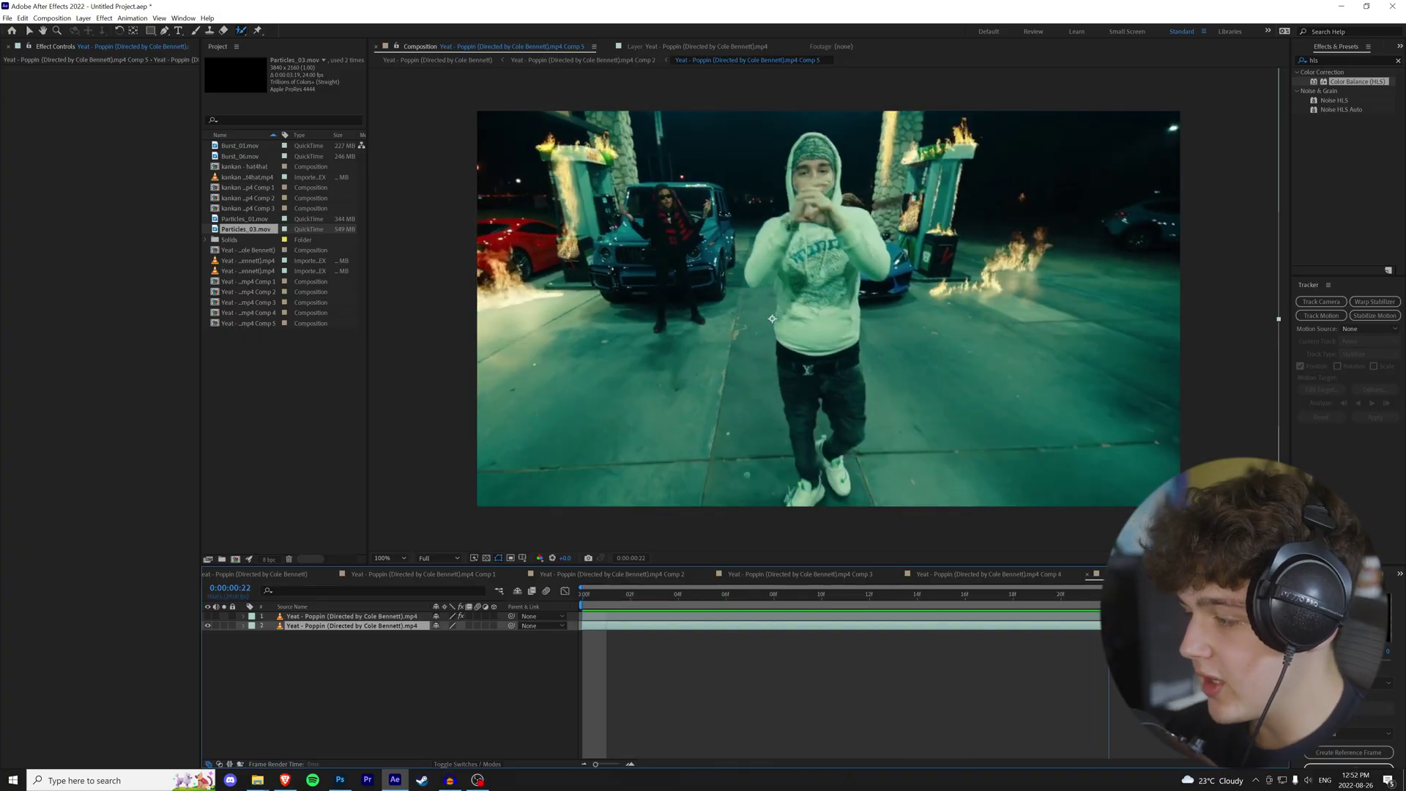
Step: Preview the clip, hide the full background video layer and scrub through the isolated subject
key(space)
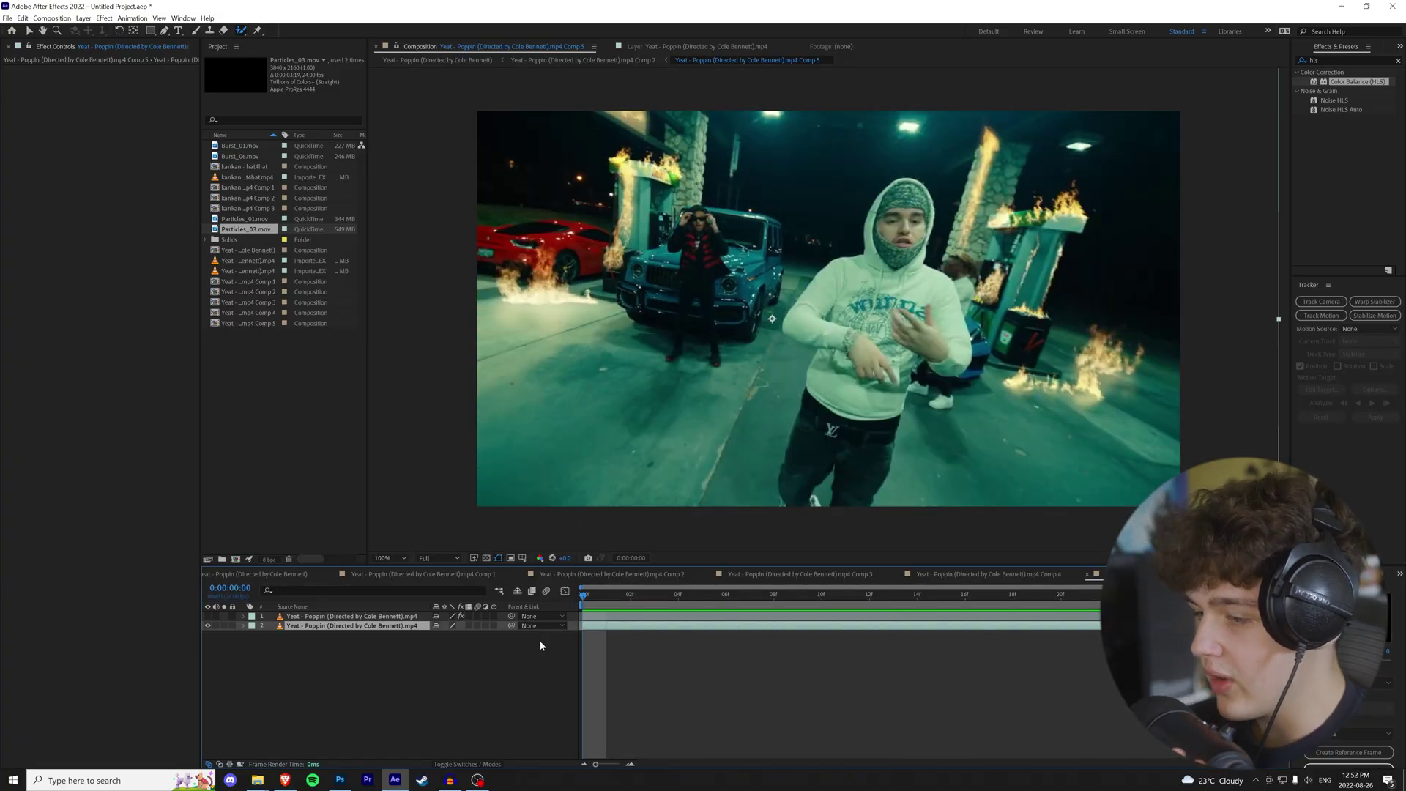
click(208, 626)
drag(622, 597, 919, 603)
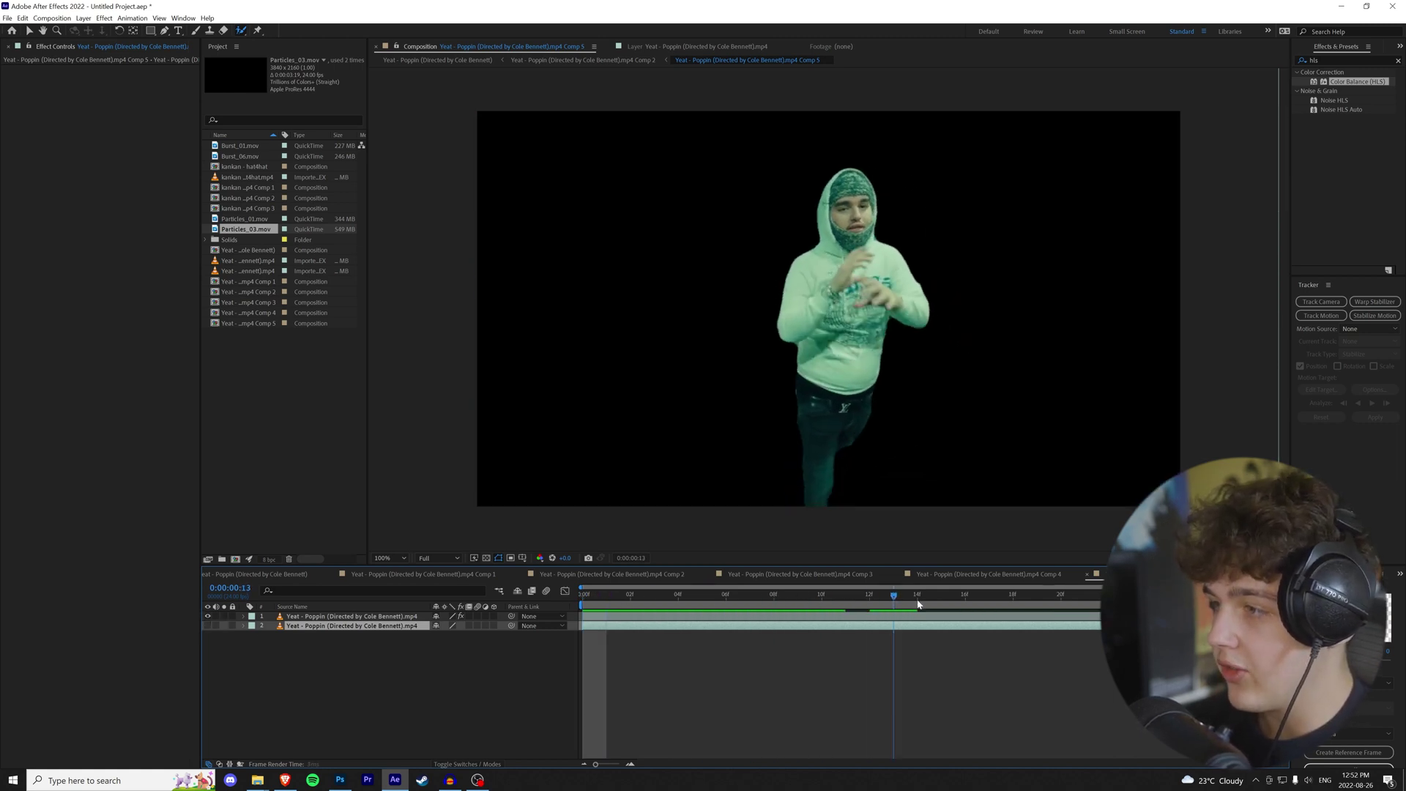
Step: Switch to File Explorer, open the Particles folder inside Shockwave FX 1 of 5 and select Particles_03
key(alt+Tab)
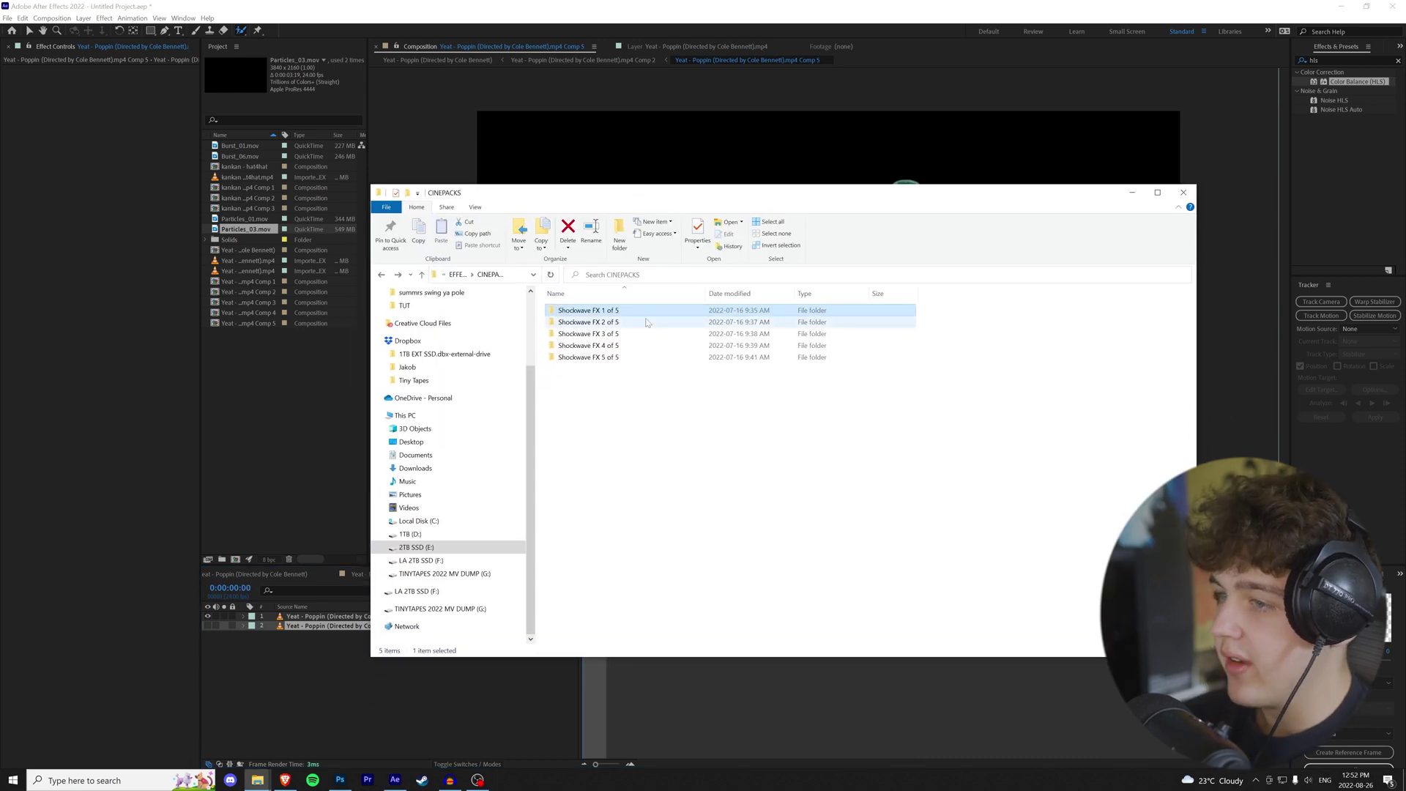
drag(645, 395, 632, 317)
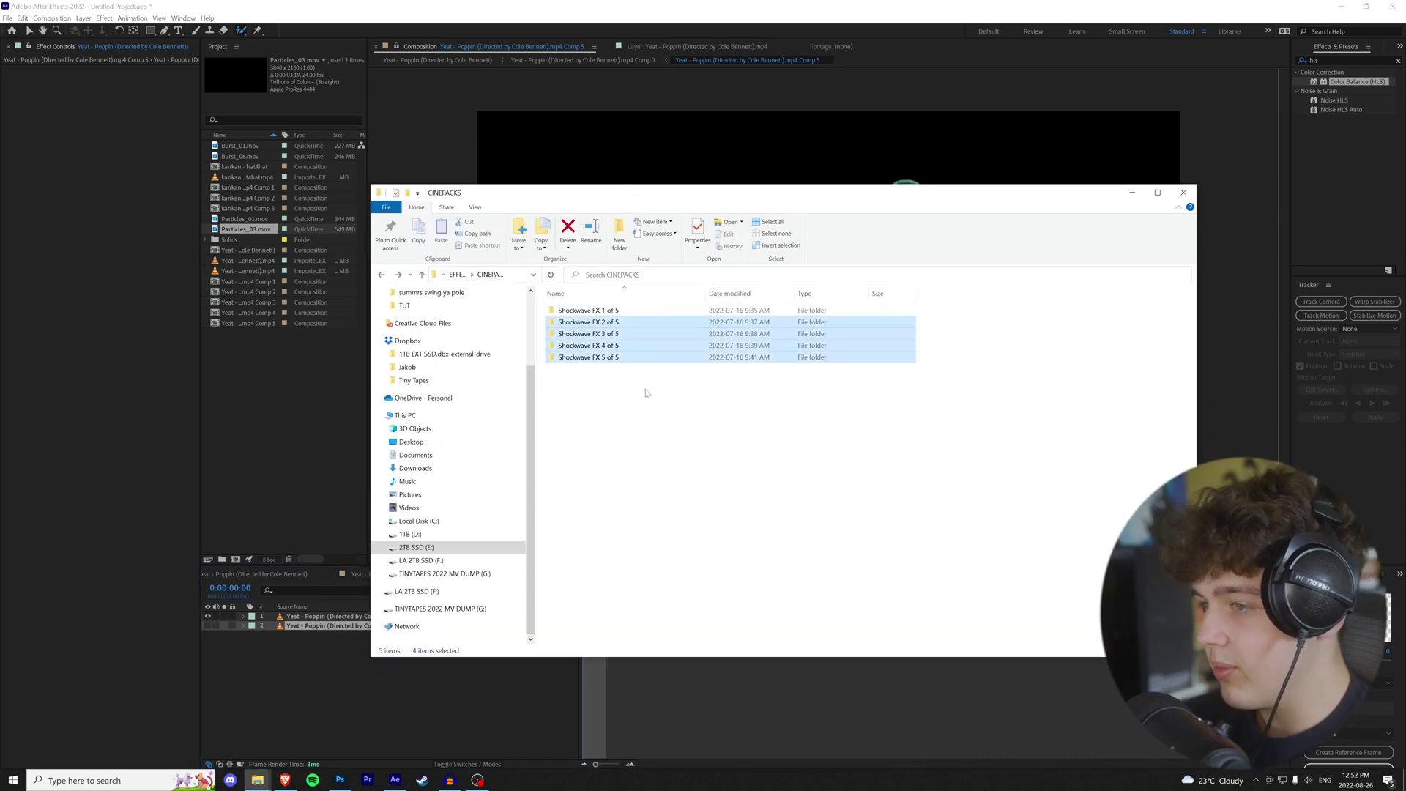
double_click(593, 310)
click(595, 313)
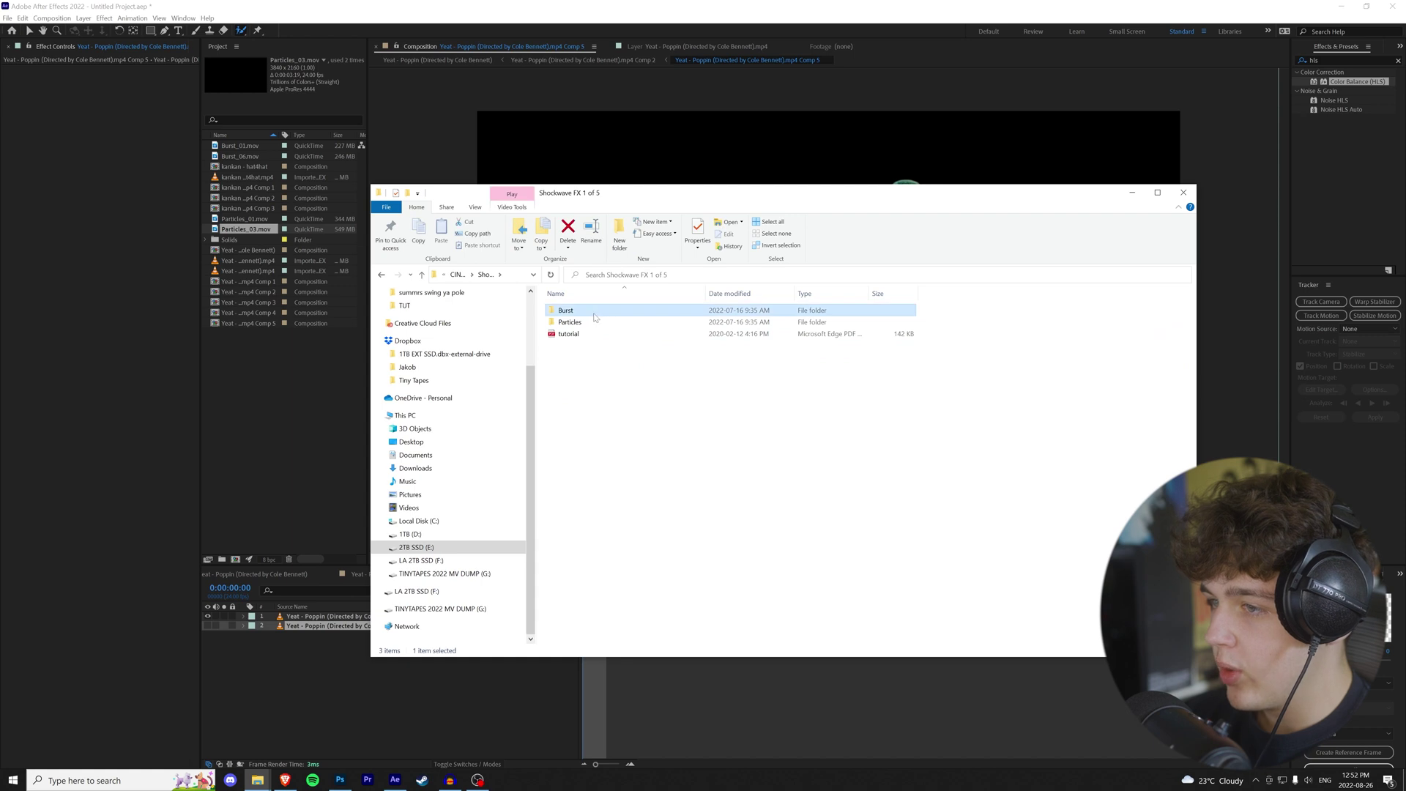
double_click(598, 322)
click(691, 321)
Step: Place Particles_03 in the timeline between the cutout and background video layers and preview it
drag(1035, 184, 1035, 130)
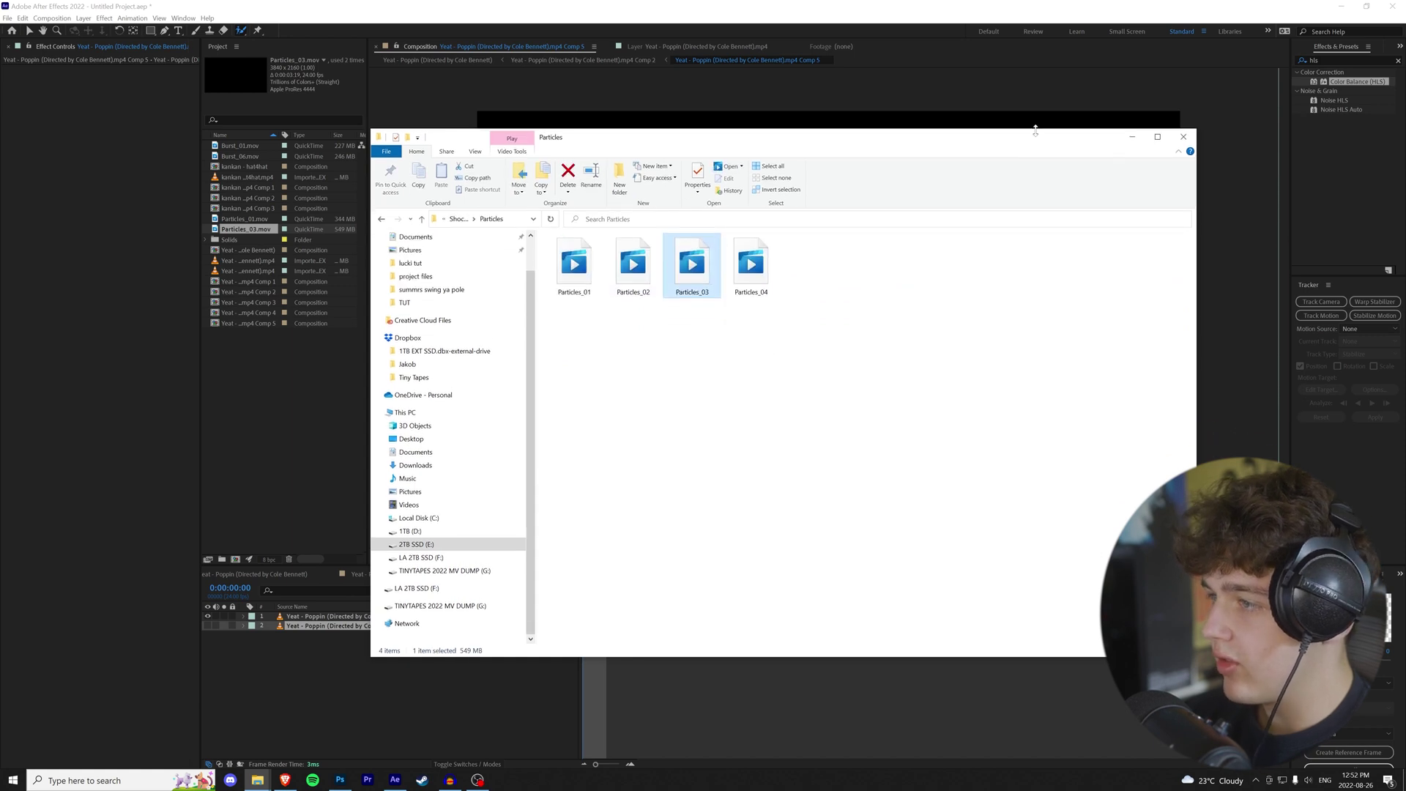
drag(778, 148, 1029, 147)
drag(942, 264, 324, 630)
drag(709, 592, 944, 591)
key(space)
Step: Add Particles_04 from File Explorer to the timeline and place it directly beneath the cutout layer
mouse_move(257, 778)
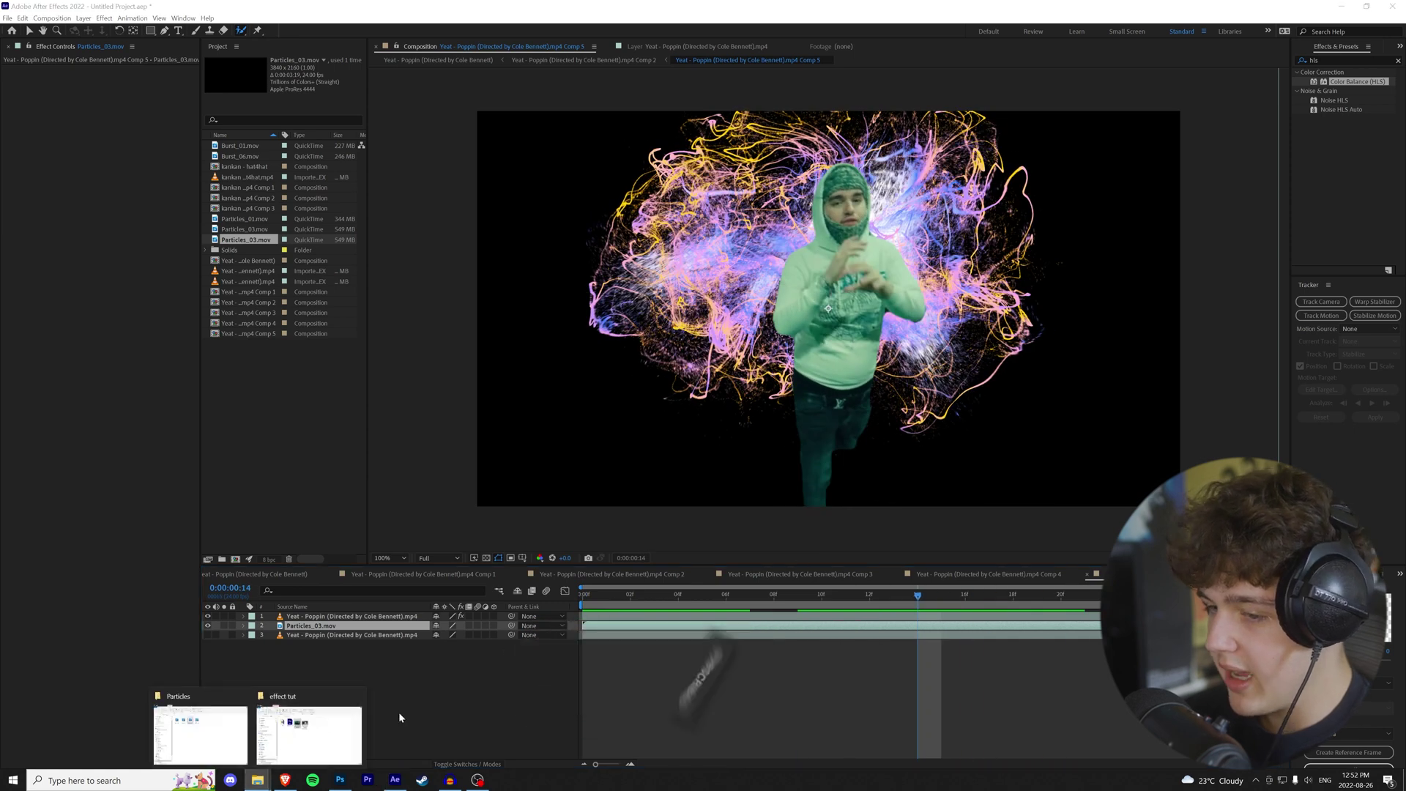
click(209, 727)
drag(981, 242, 293, 619)
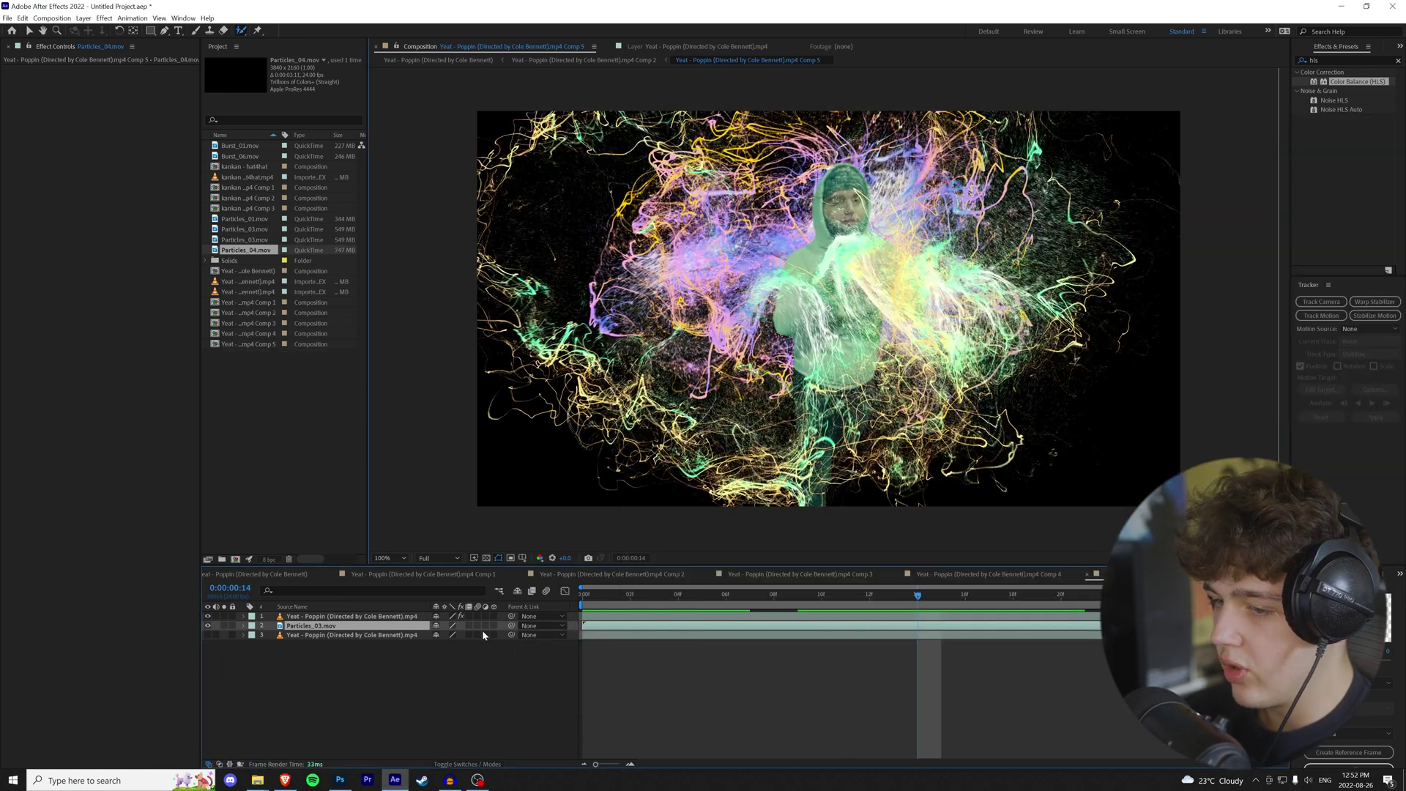
key(space)
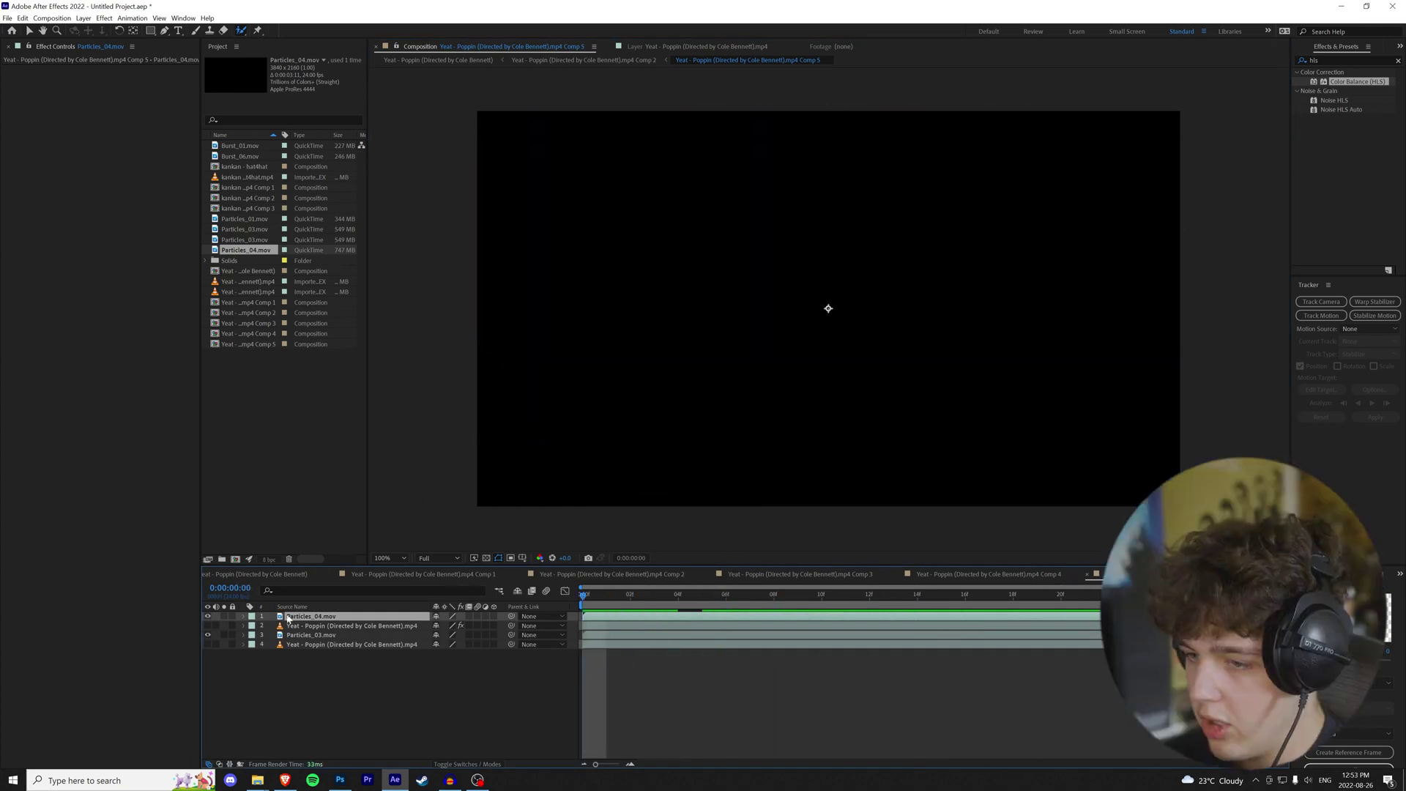
drag(310, 628, 264, 639)
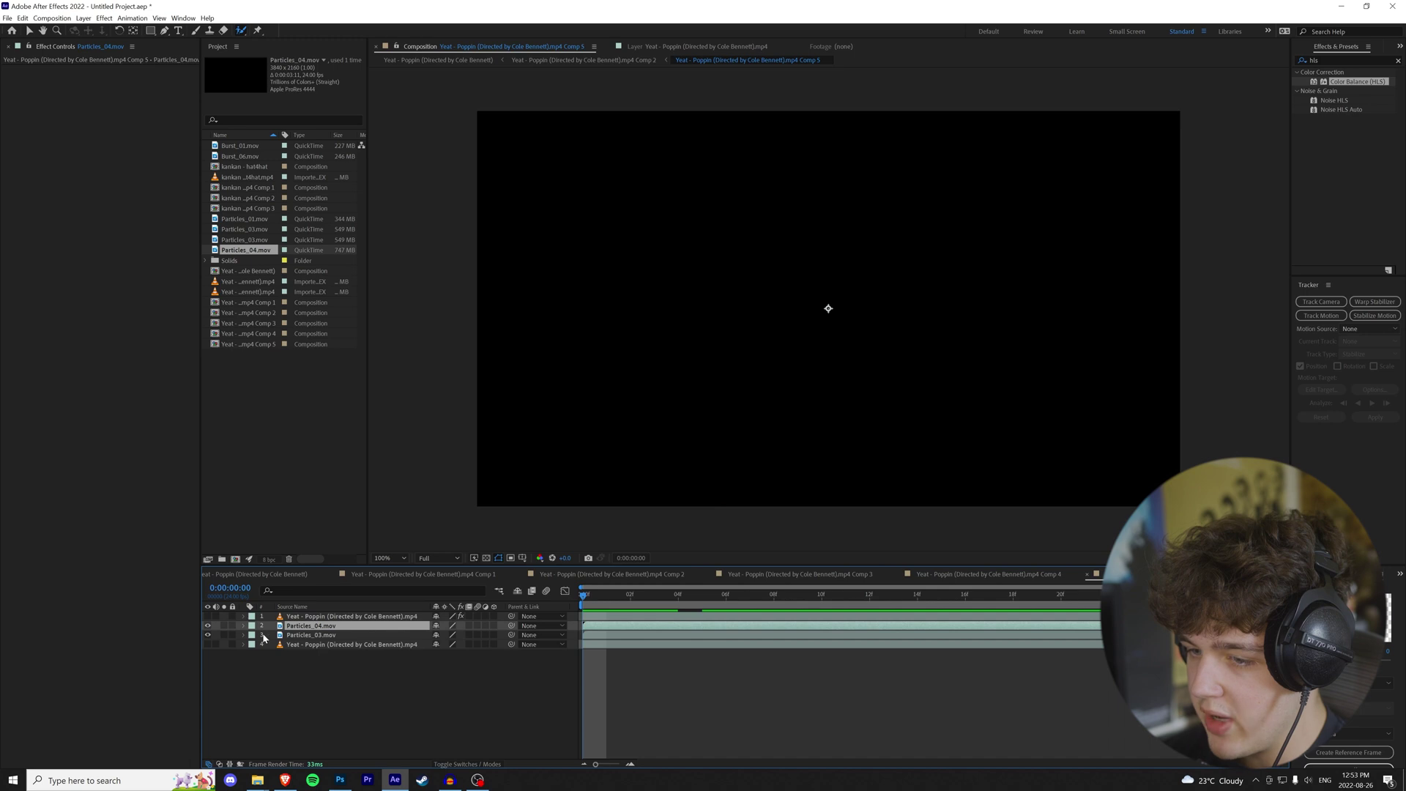
Step: Show the cutout layer and the background video layer, and preview the composition
click(207, 616)
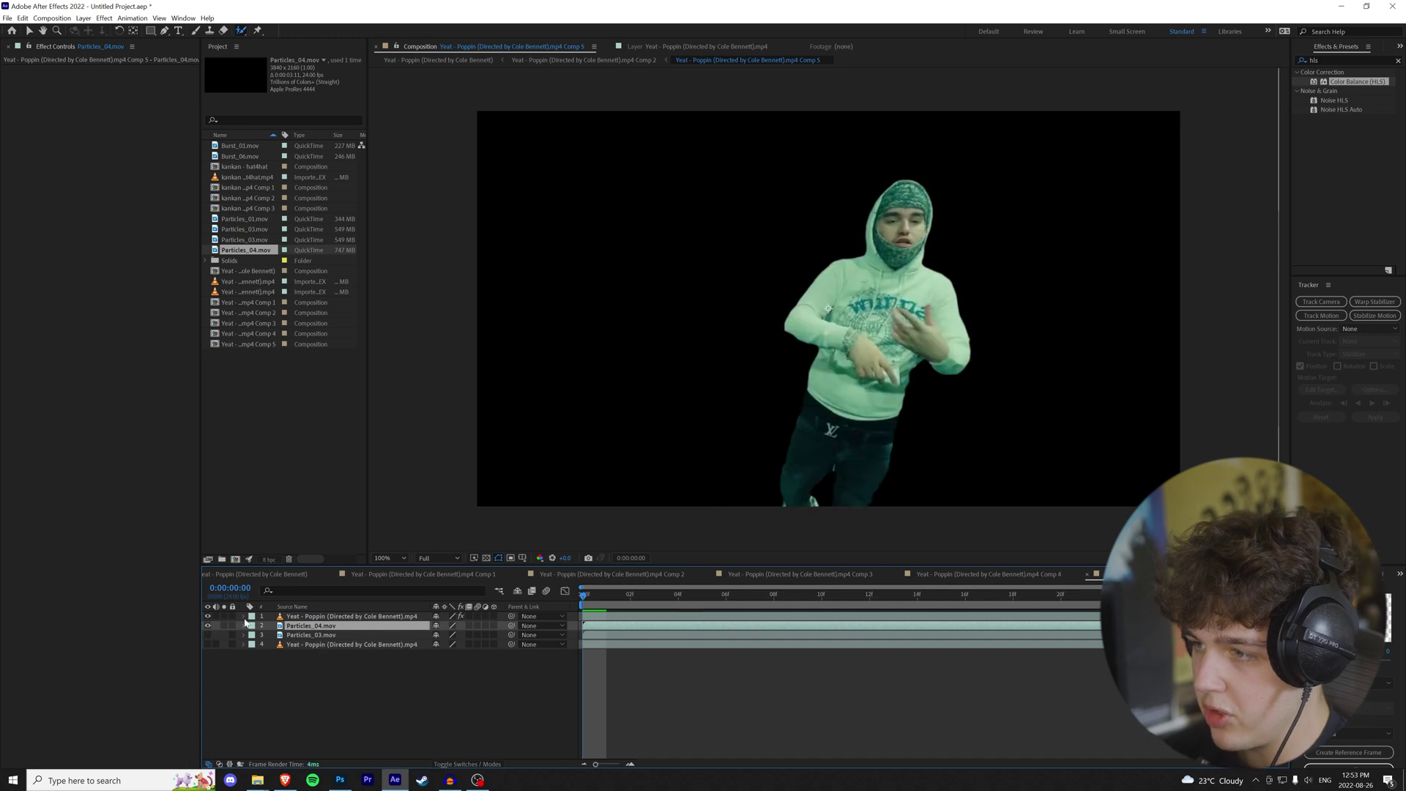
click(207, 644)
click(355, 646)
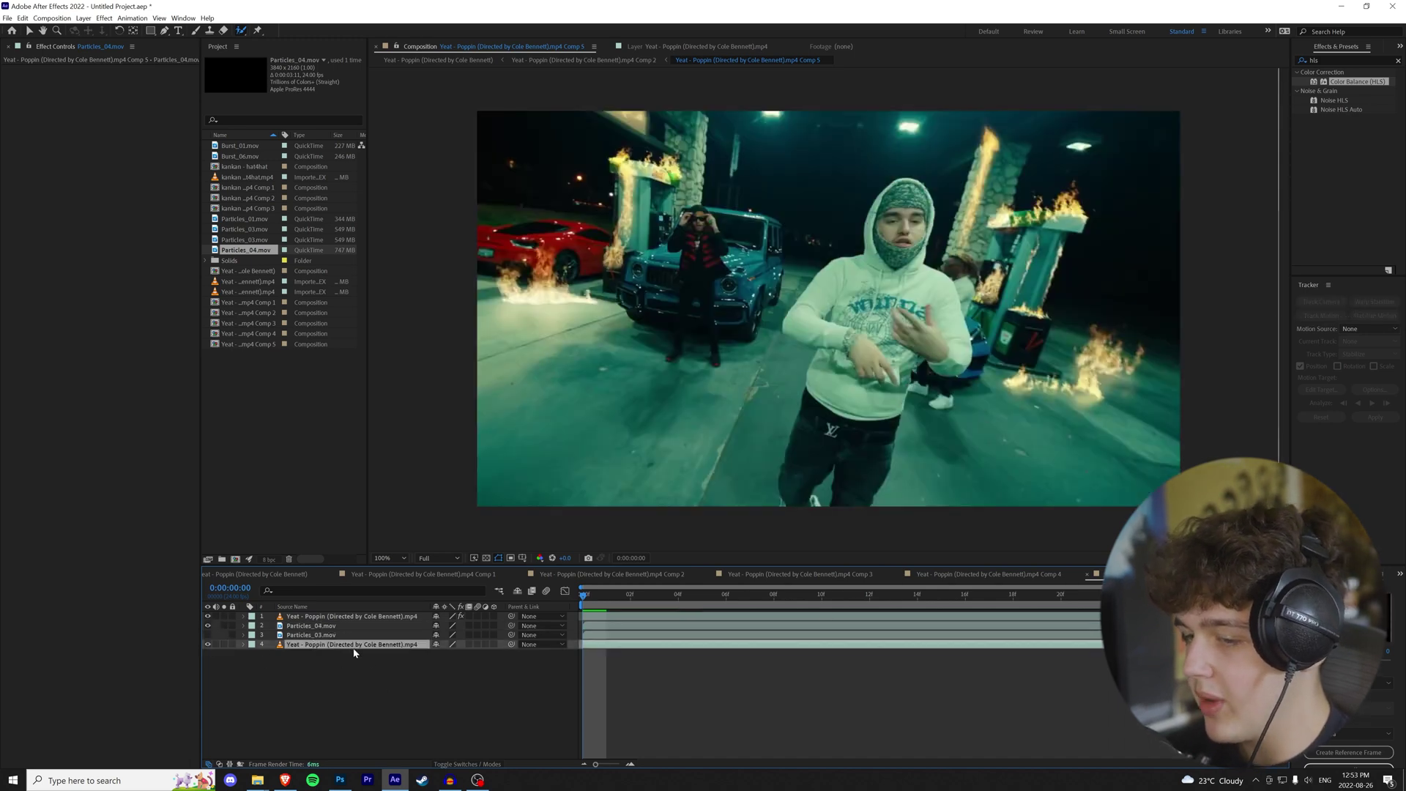
key(space)
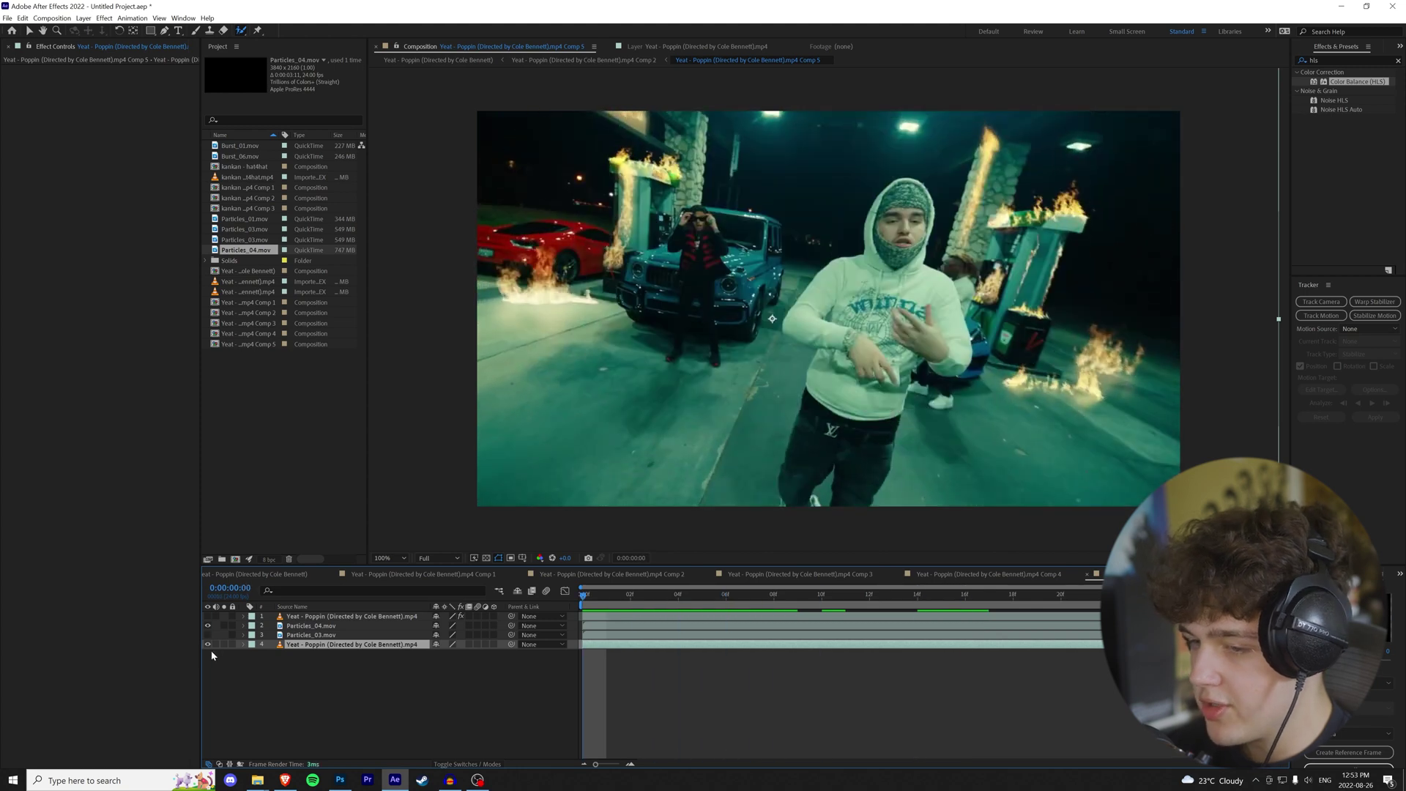
Step: Check the cutout and background layers' visibility and compare Particles_04 with Particles_03 behind the subject
click(208, 616)
click(207, 645)
click(207, 644)
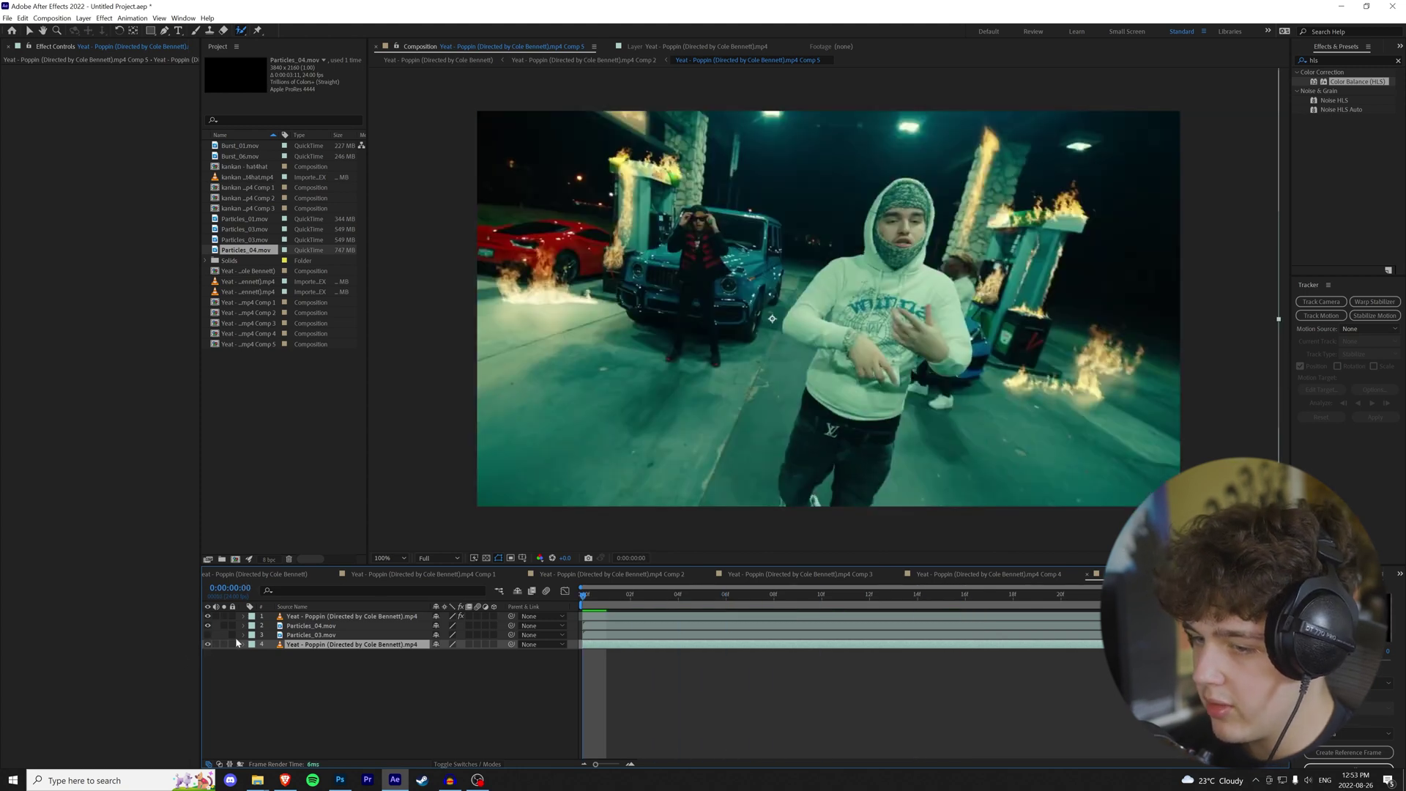
key(space)
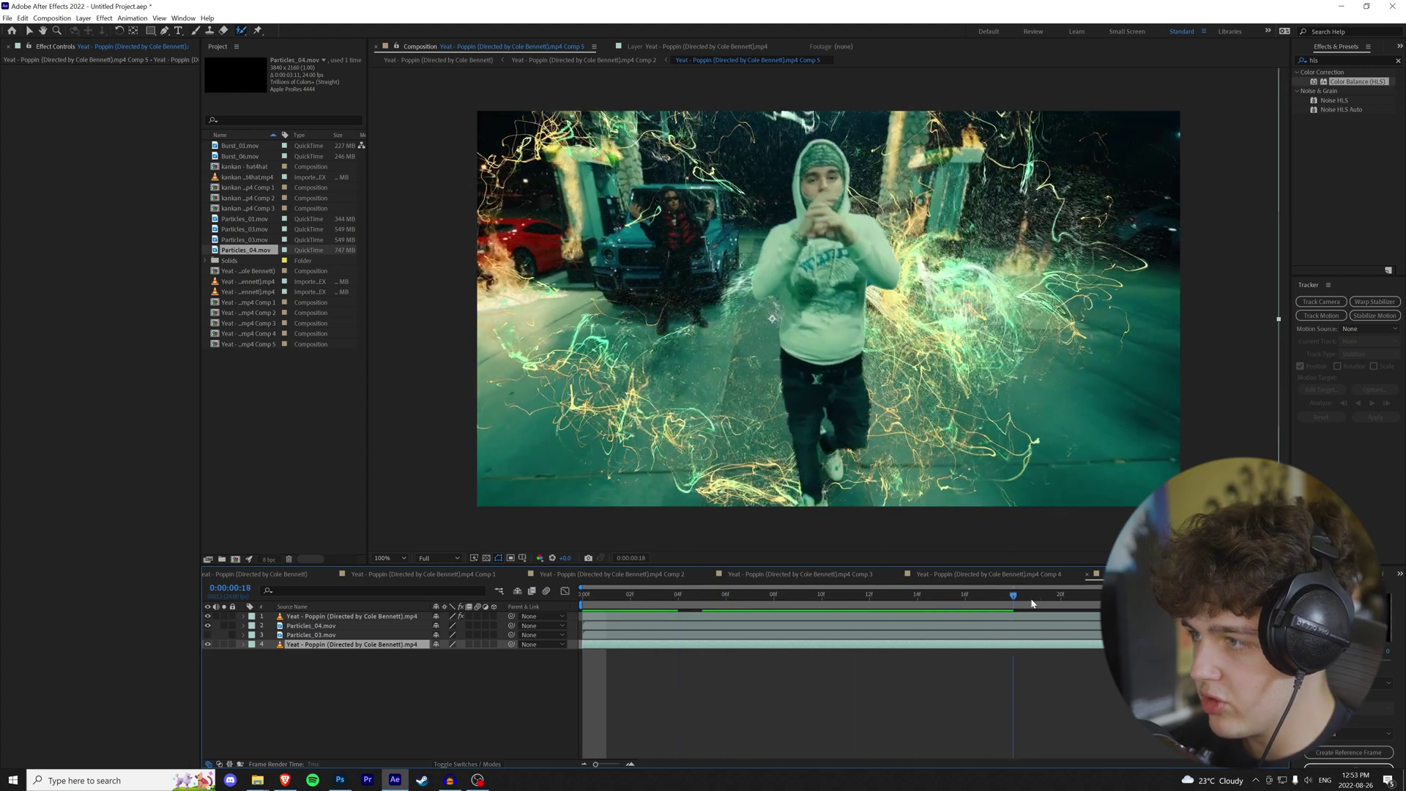
click(207, 634)
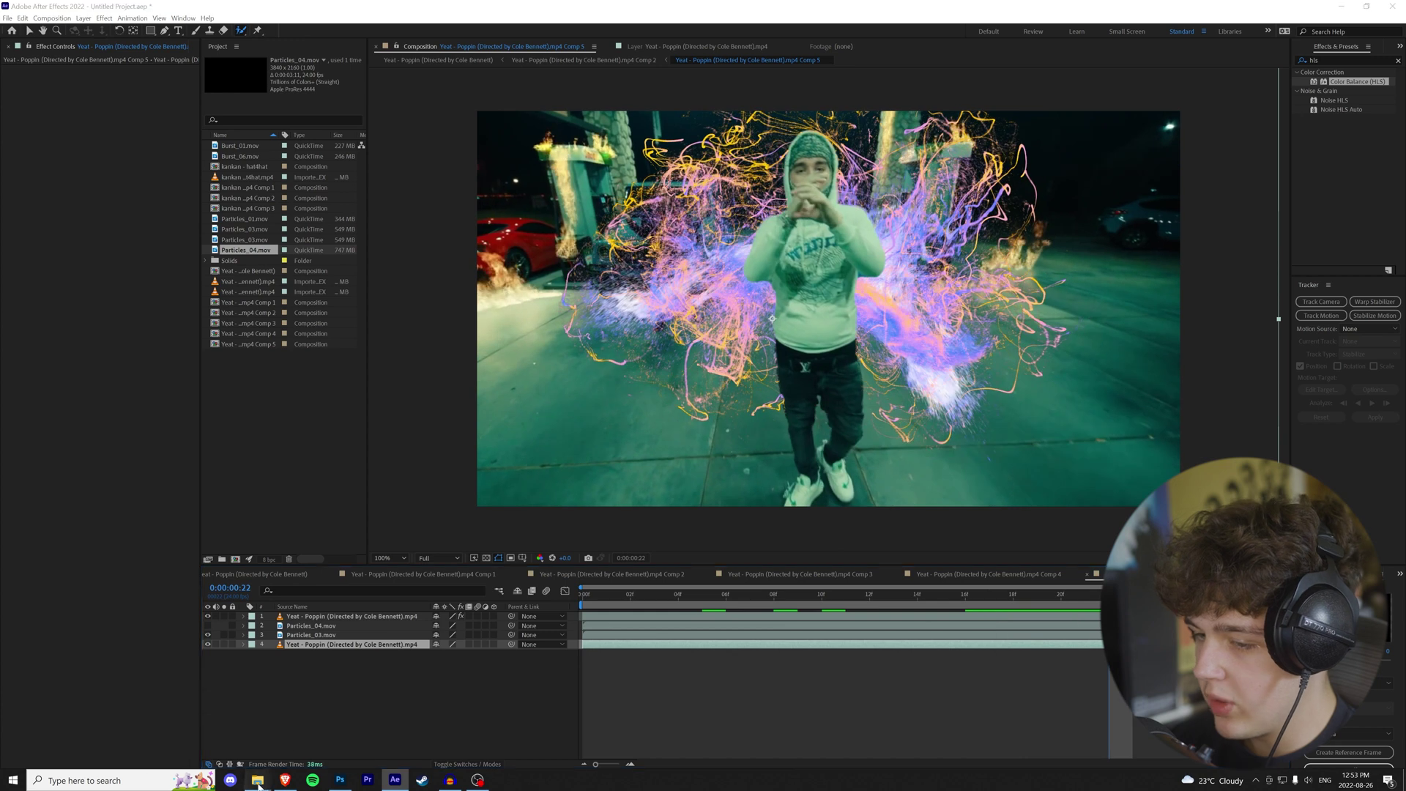
Step: Try Shockwave_04 and Shockwave_06 from the Shockwave folder, replace them with Shockwave_07 in the timeline and preview it
click(258, 781)
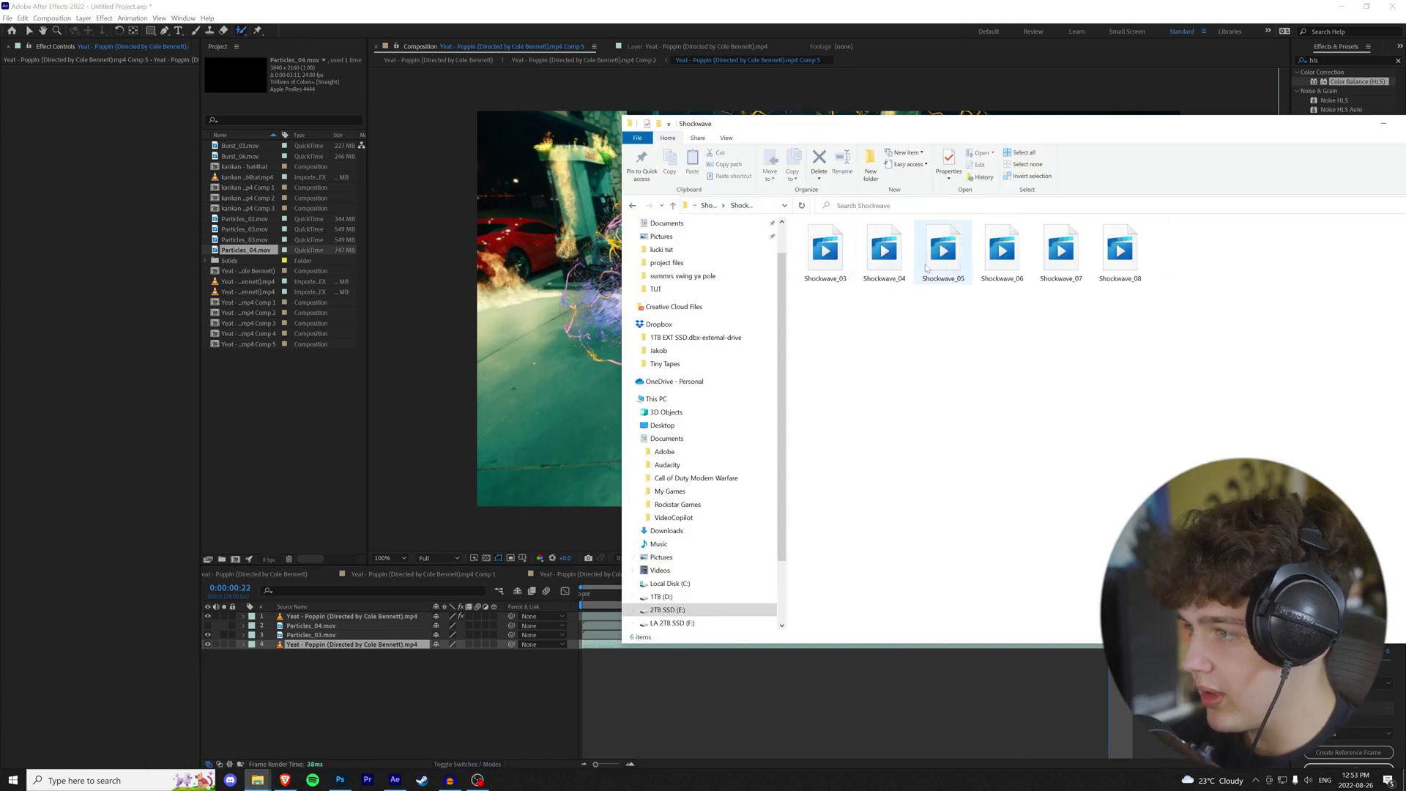
drag(873, 270, 351, 617)
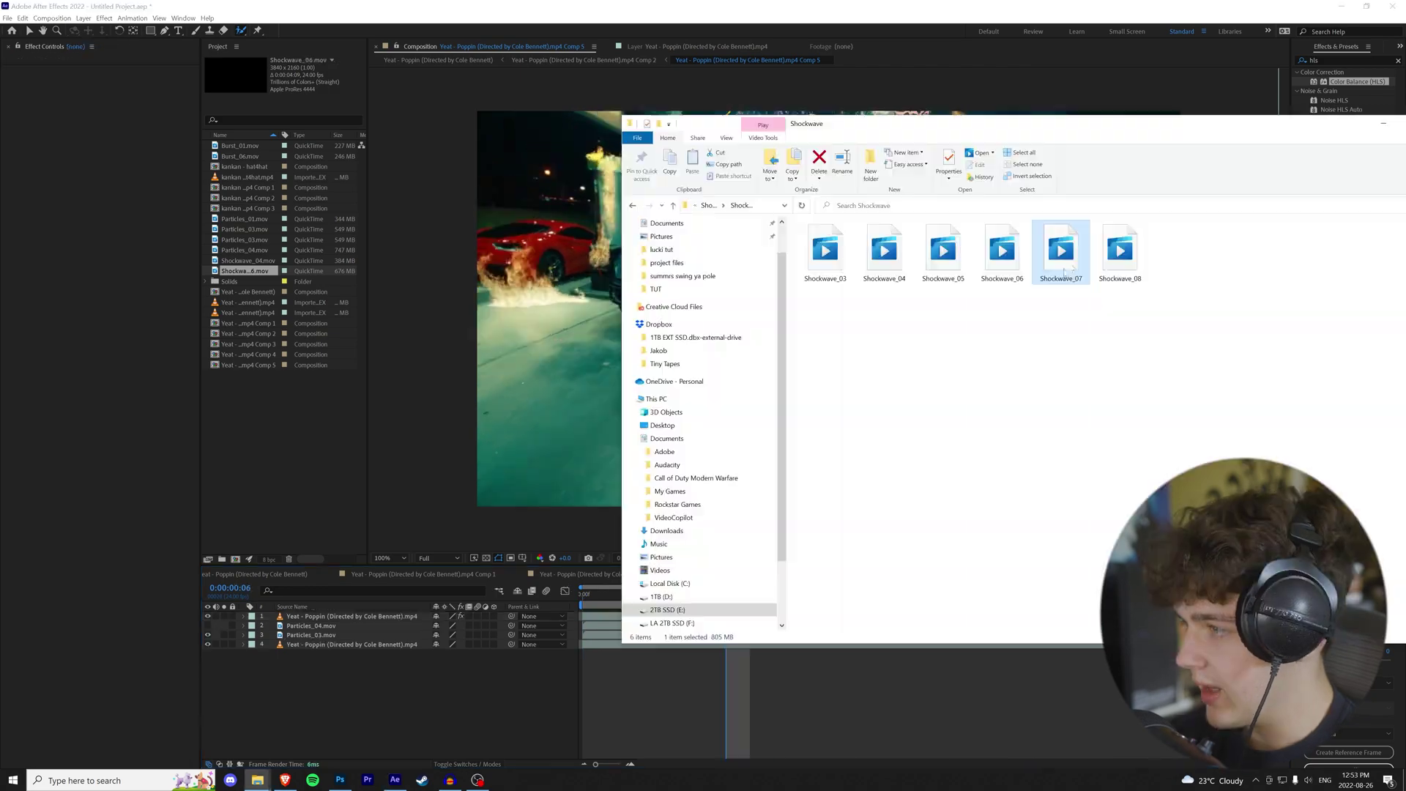
drag(1062, 256, 400, 617)
drag(635, 602, 634, 605)
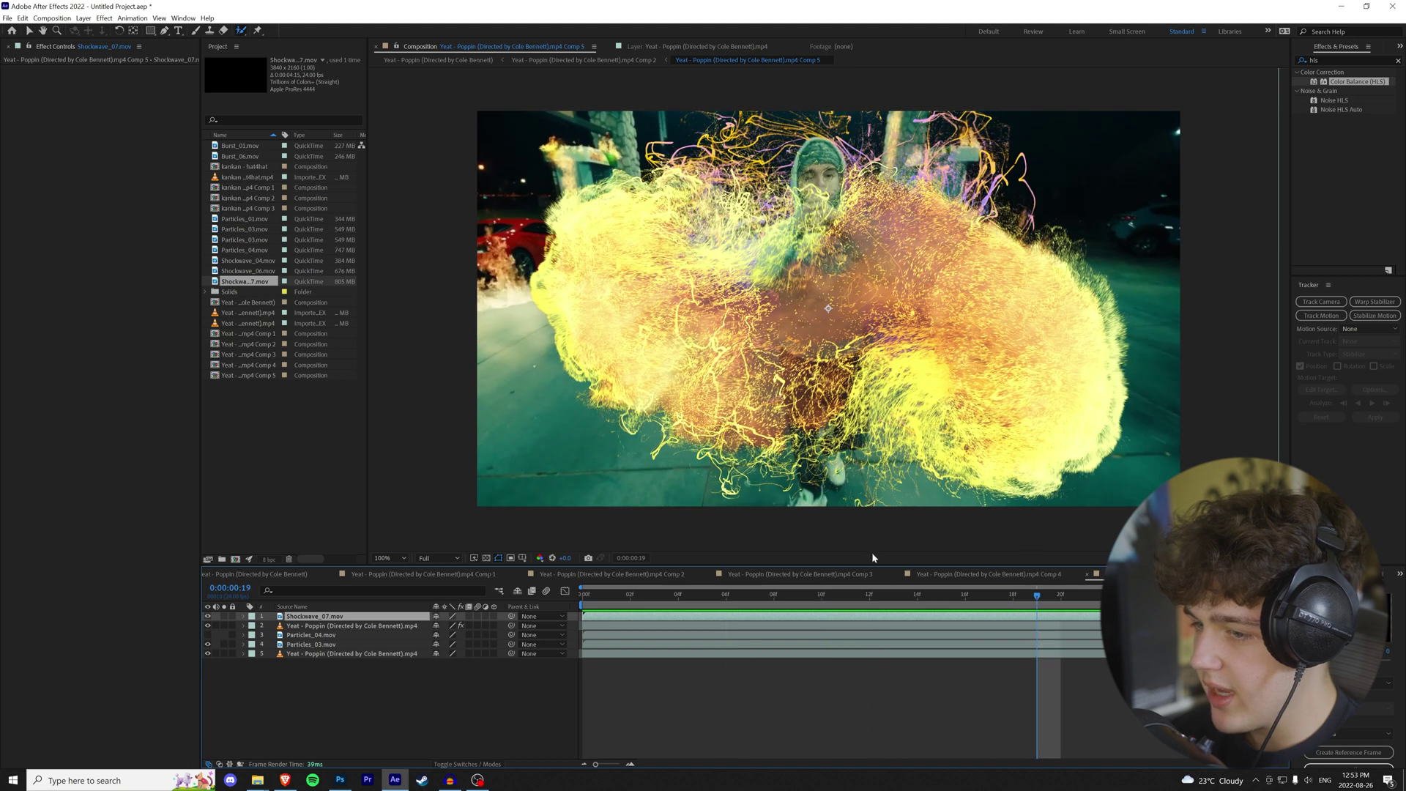
Step: Hide Particles_03 and move Shockwave_07 directly beneath the cutout layer
click(207, 645)
click(583, 595)
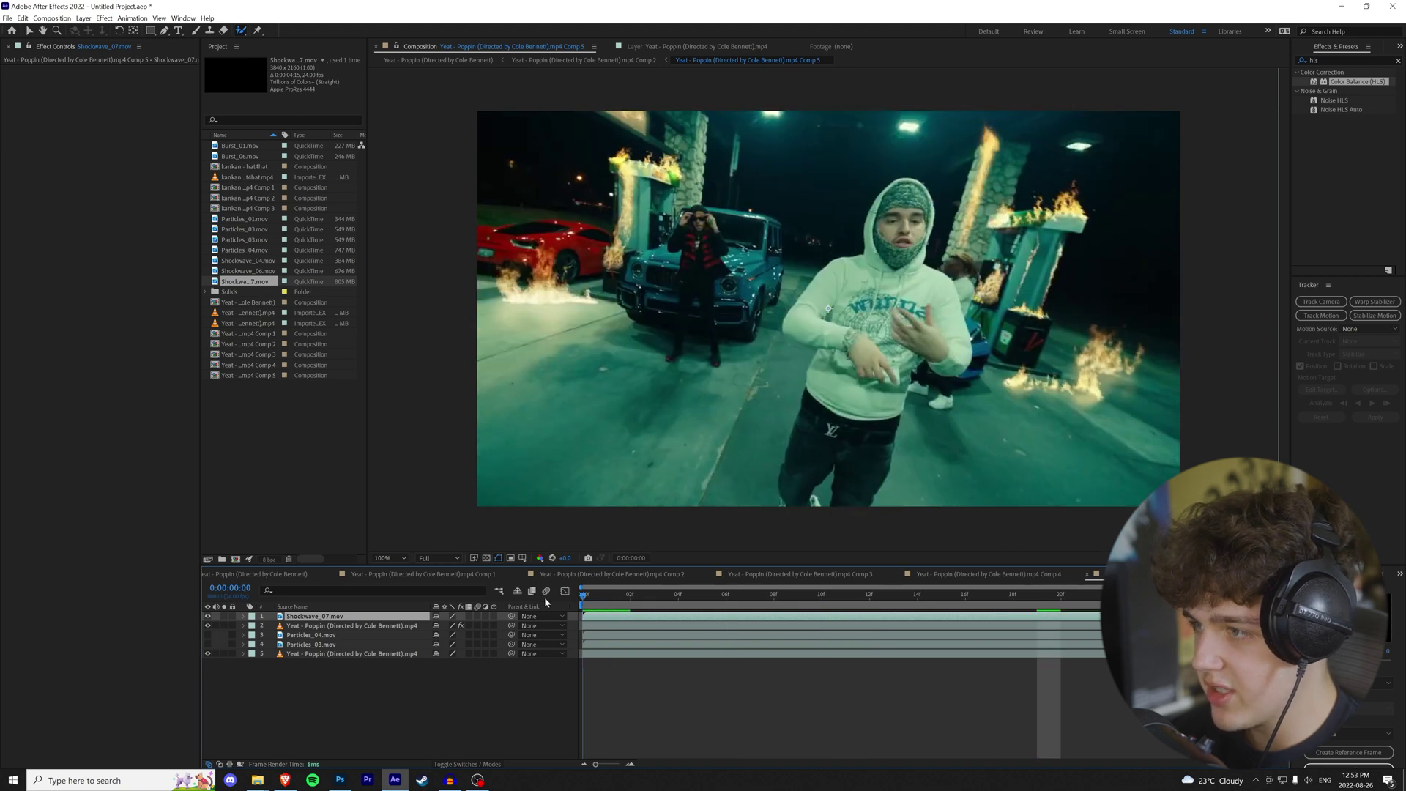
drag(308, 616, 307, 630)
Step: Delete the Particles_04 and Particles_03 layers from the timeline
click(289, 638)
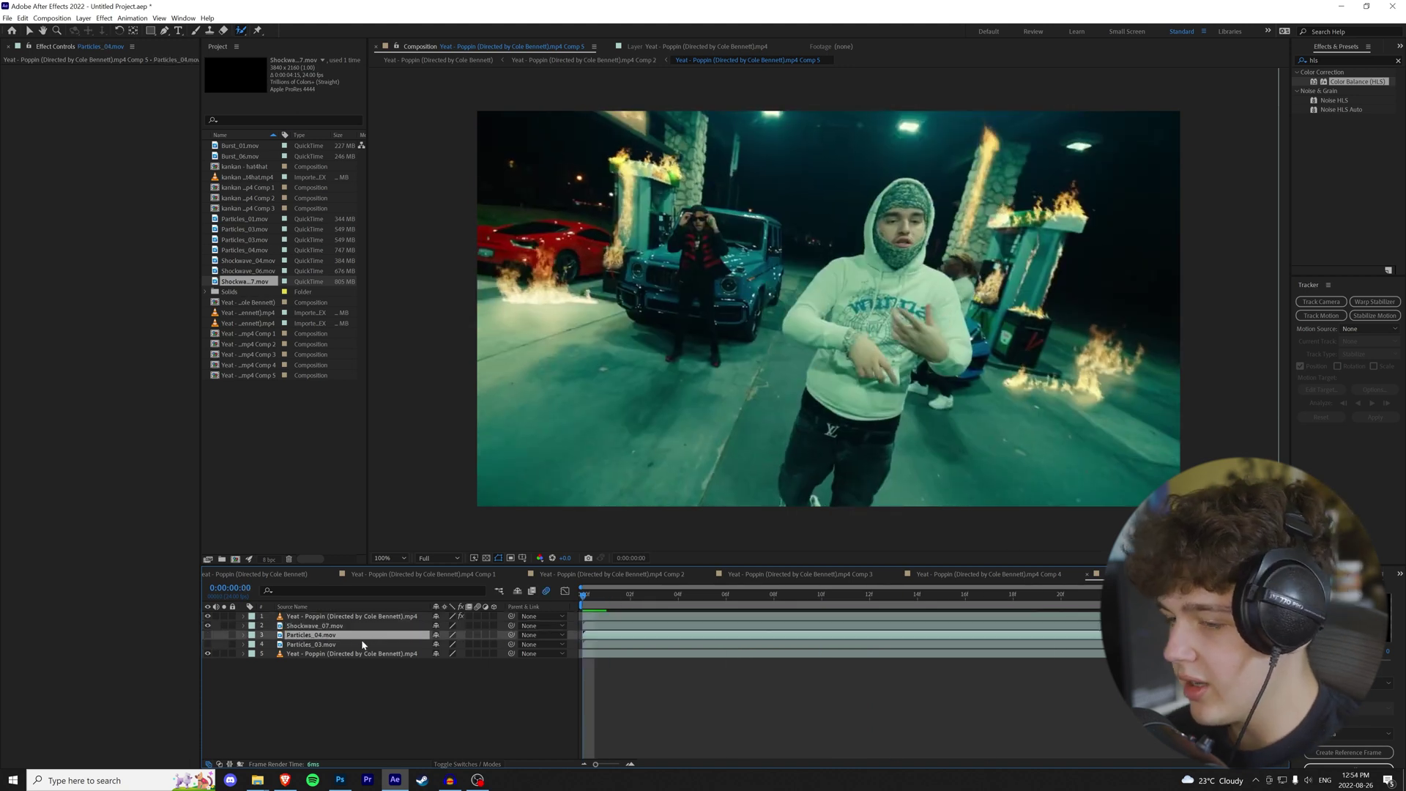
key(Delete)
click(323, 636)
key(Delete)
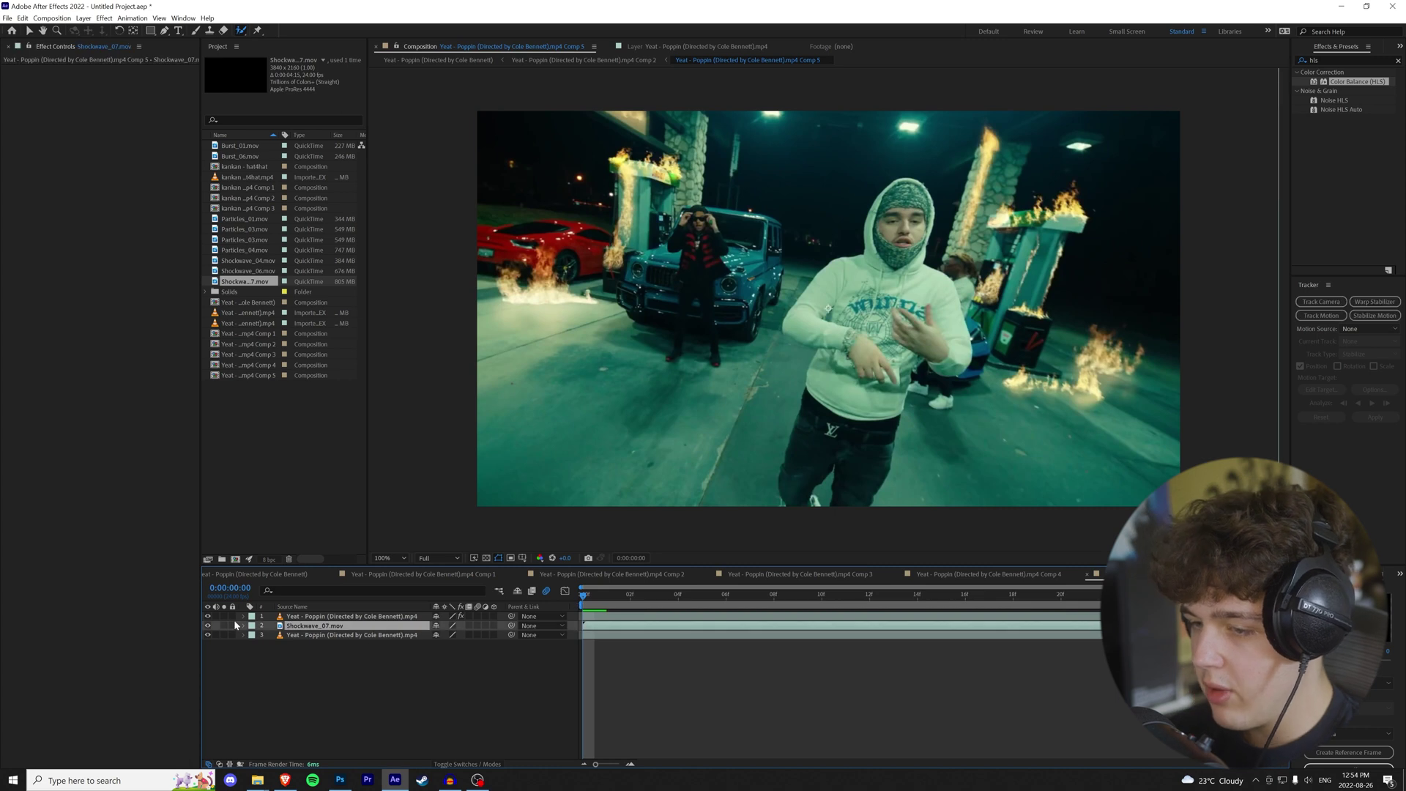
Step: Set position, scale and rotation keyframes for Shockwave_07 at the first frame and centre the effect on the subject's chest
click(243, 626)
click(288, 635)
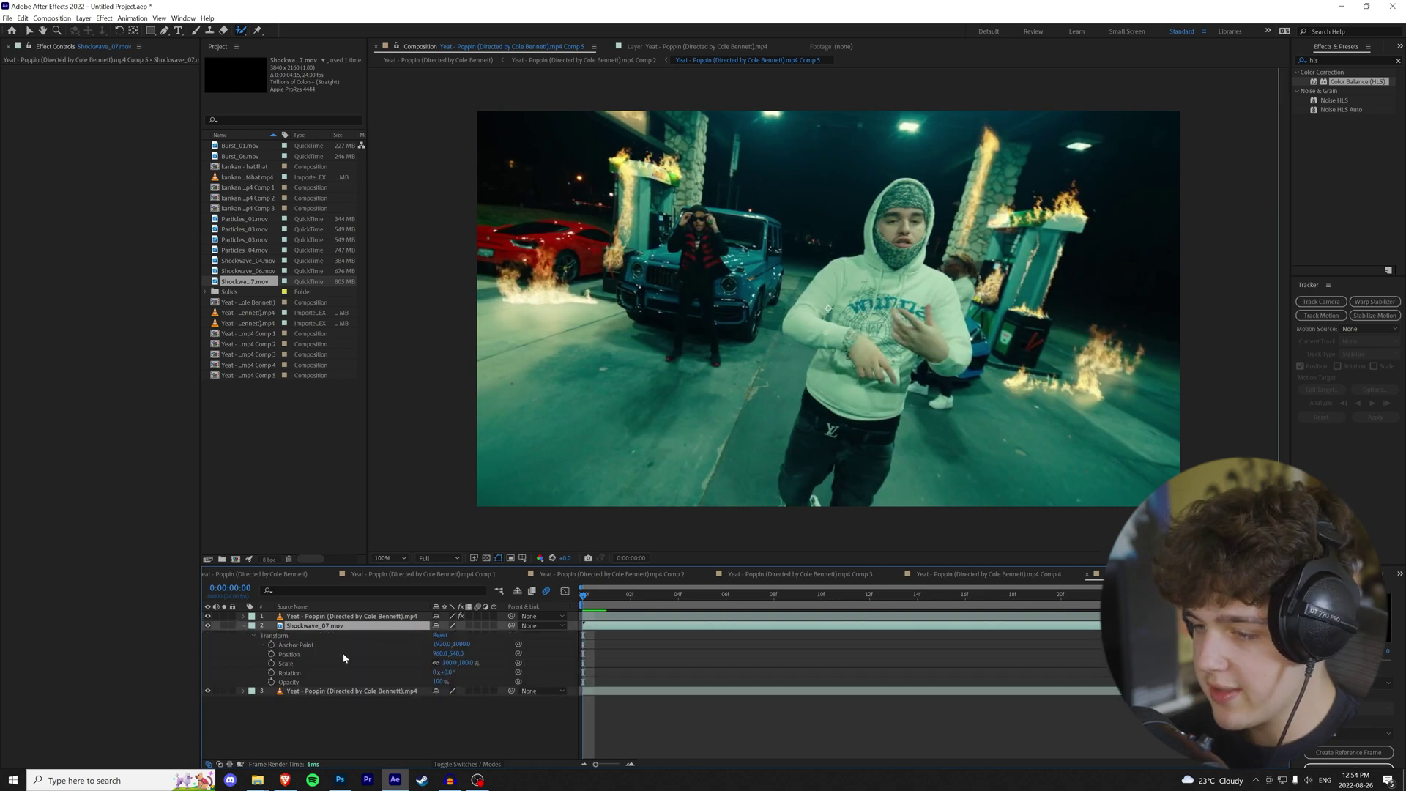
click(271, 672)
click(271, 663)
key(space)
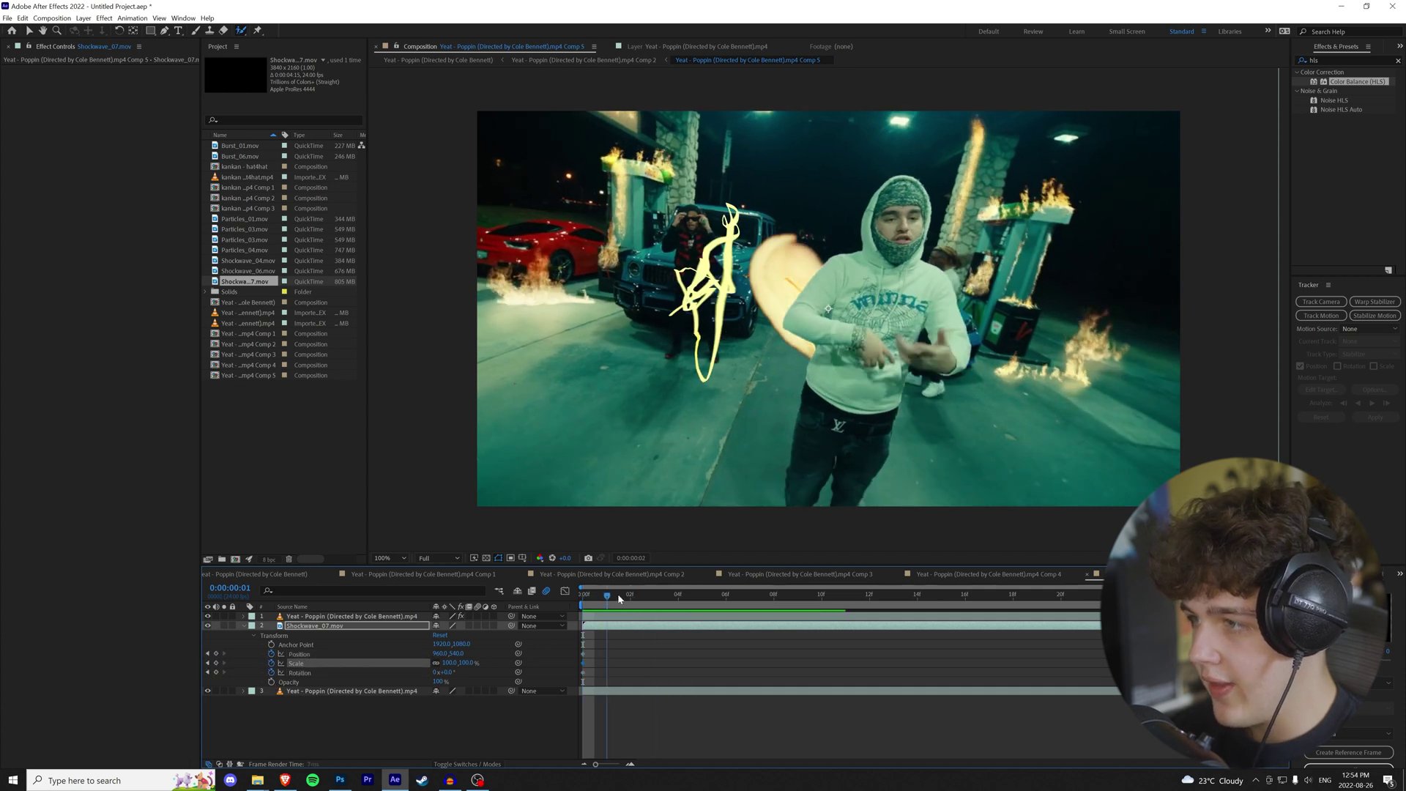
key(space)
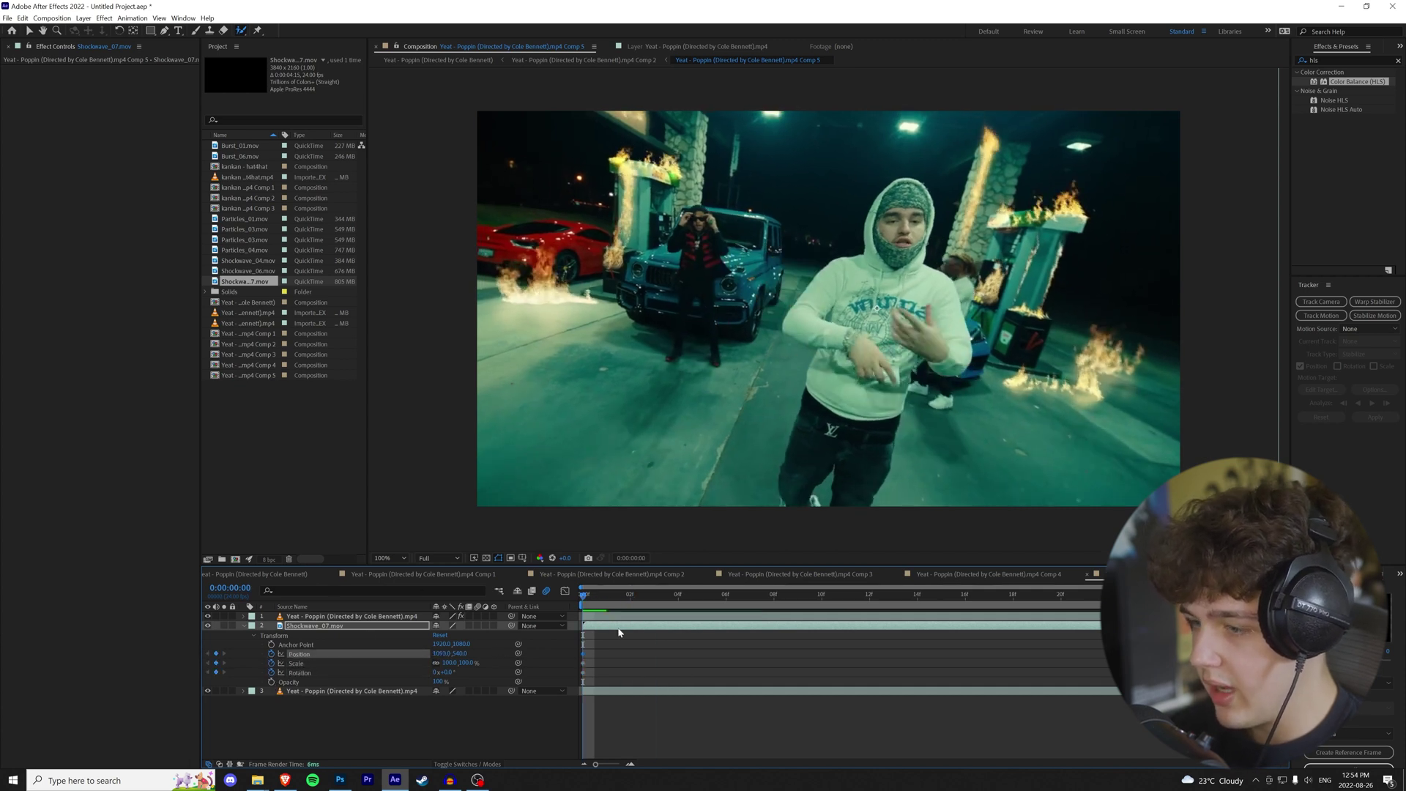
Step: Reposition Shockwave_07 to follow the subject at 0:00:01:04, adding a second position keyframe, and preview the motion
drag(600, 594, 1252, 601)
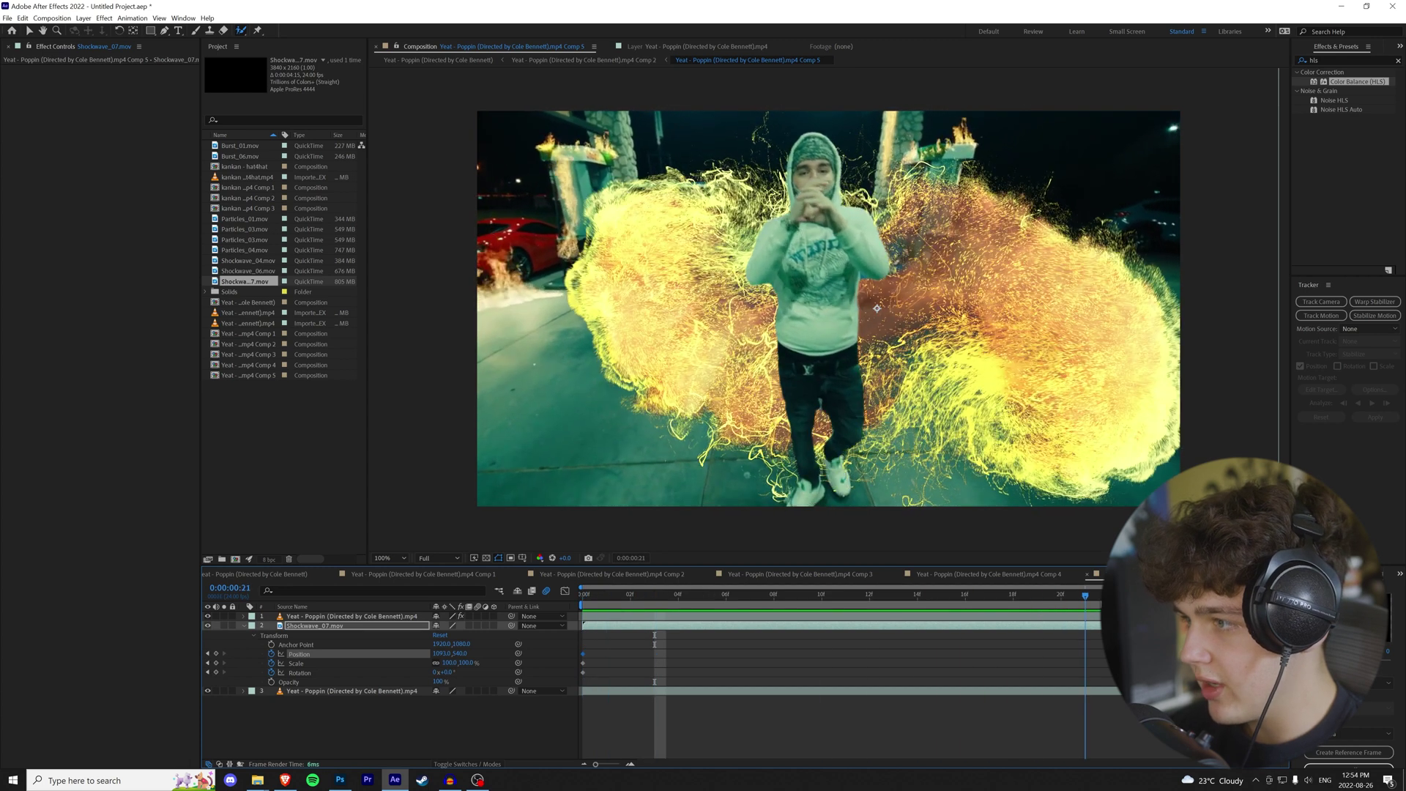
drag(440, 654, 391, 630)
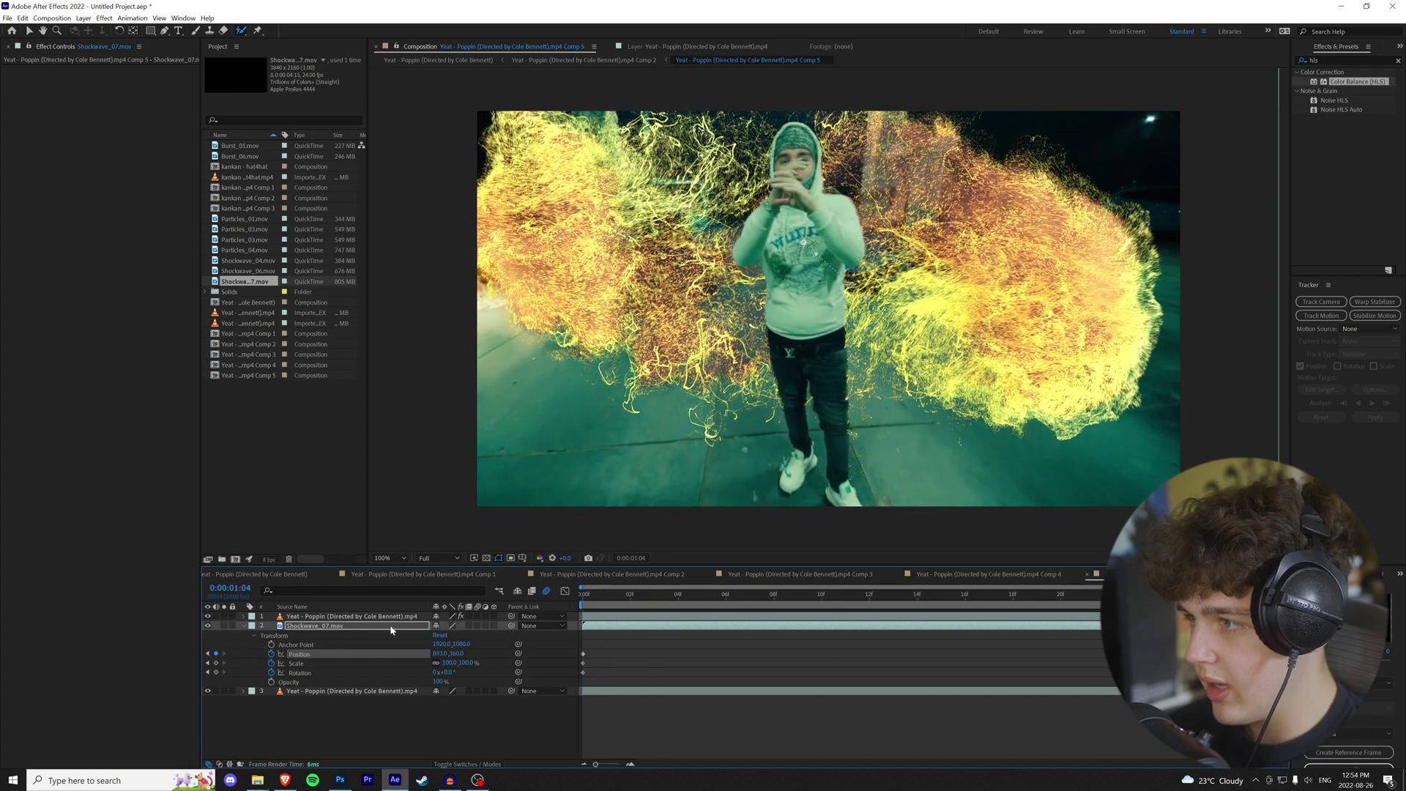
drag(611, 602, 554, 604)
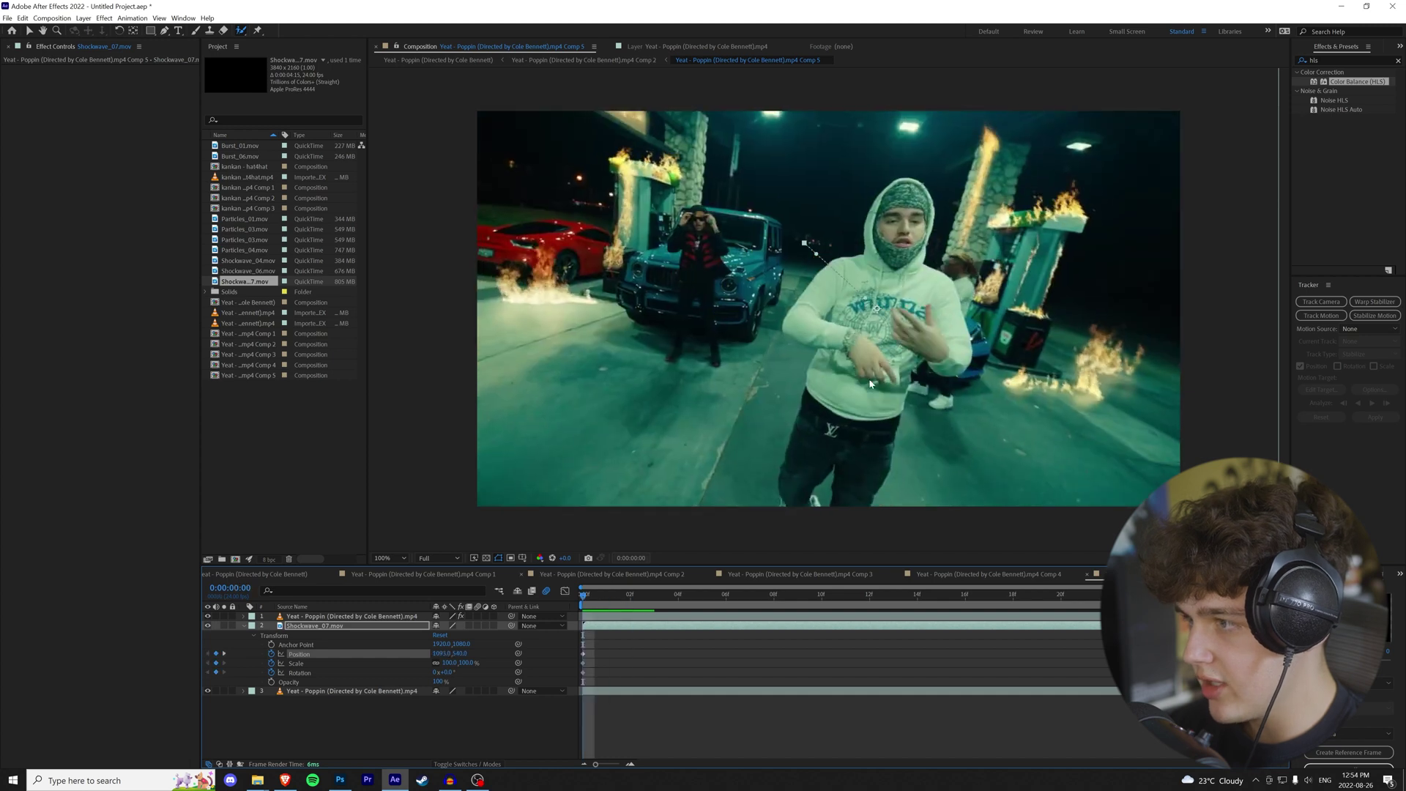
key(space)
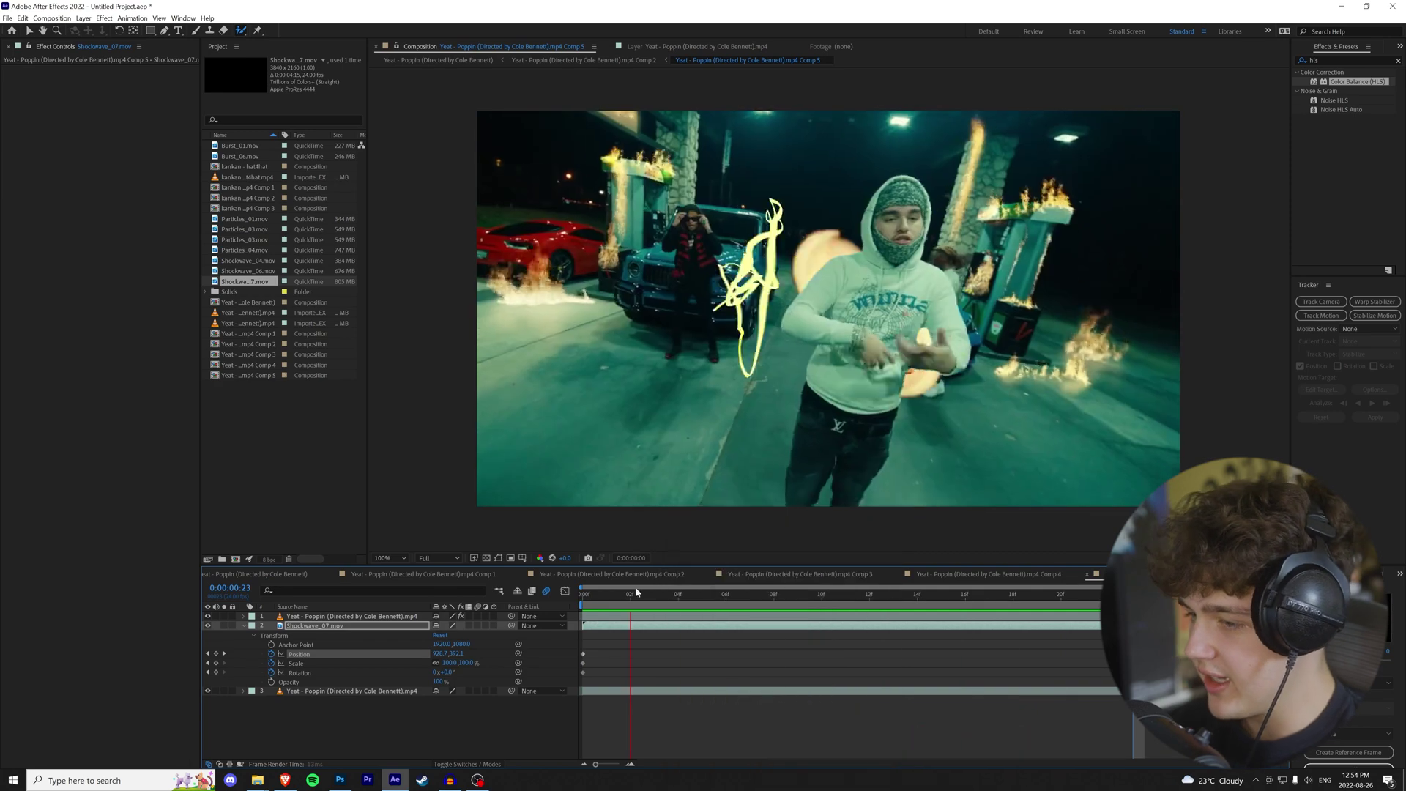
Step: Hide the Shockwave_07 layer and reopen the Particles folder from CINEPACKS in File Explorer
click(208, 626)
click(282, 781)
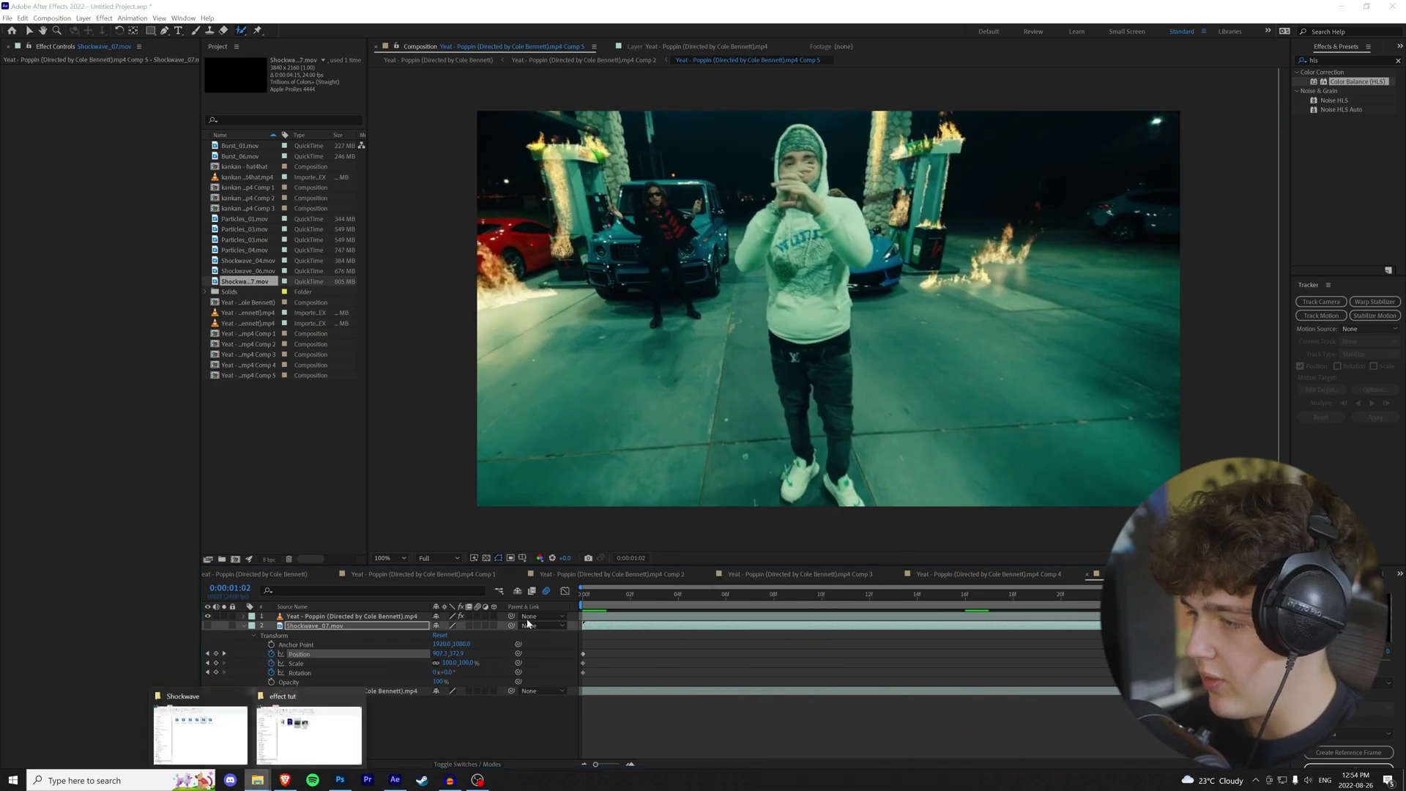
click(231, 736)
click(673, 206)
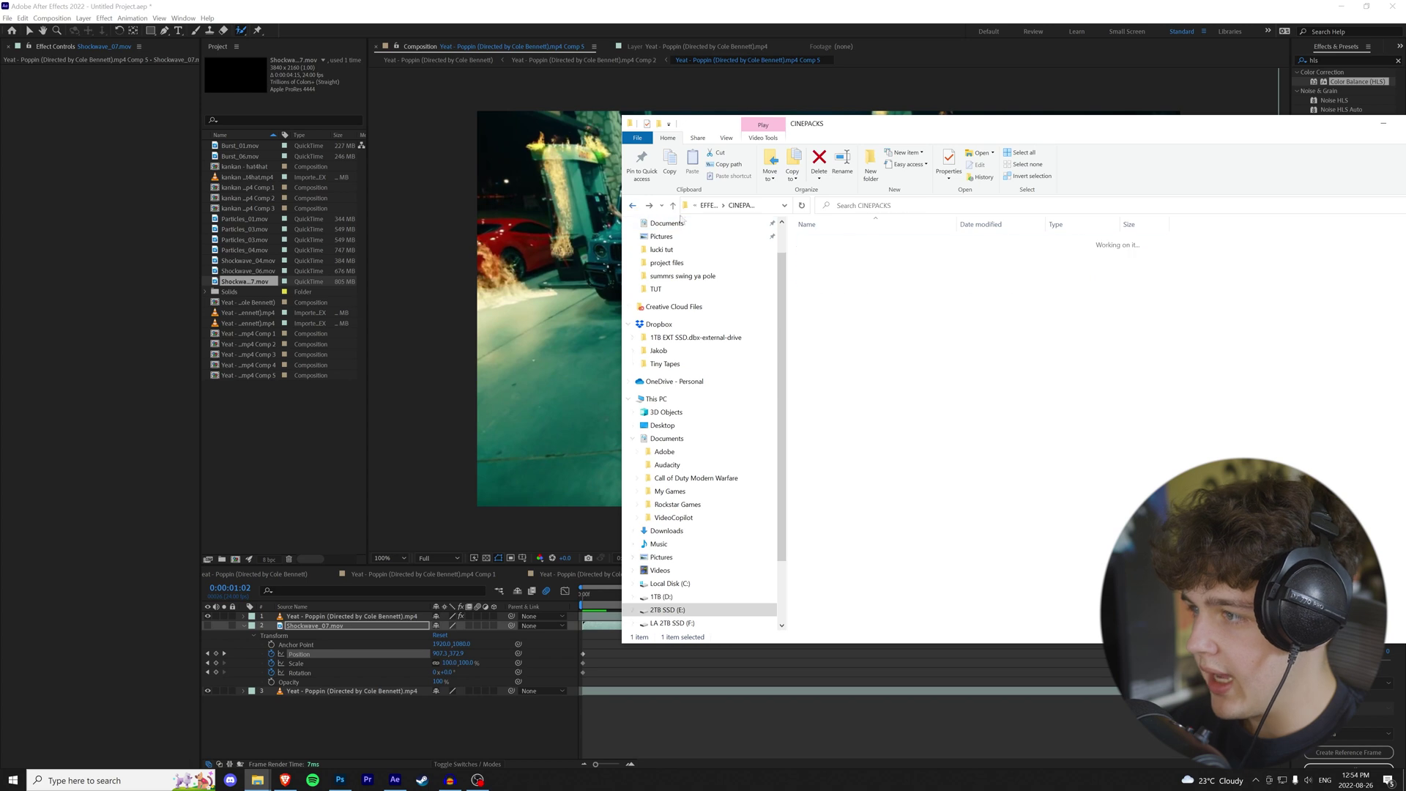
double_click(842, 243)
double_click(821, 252)
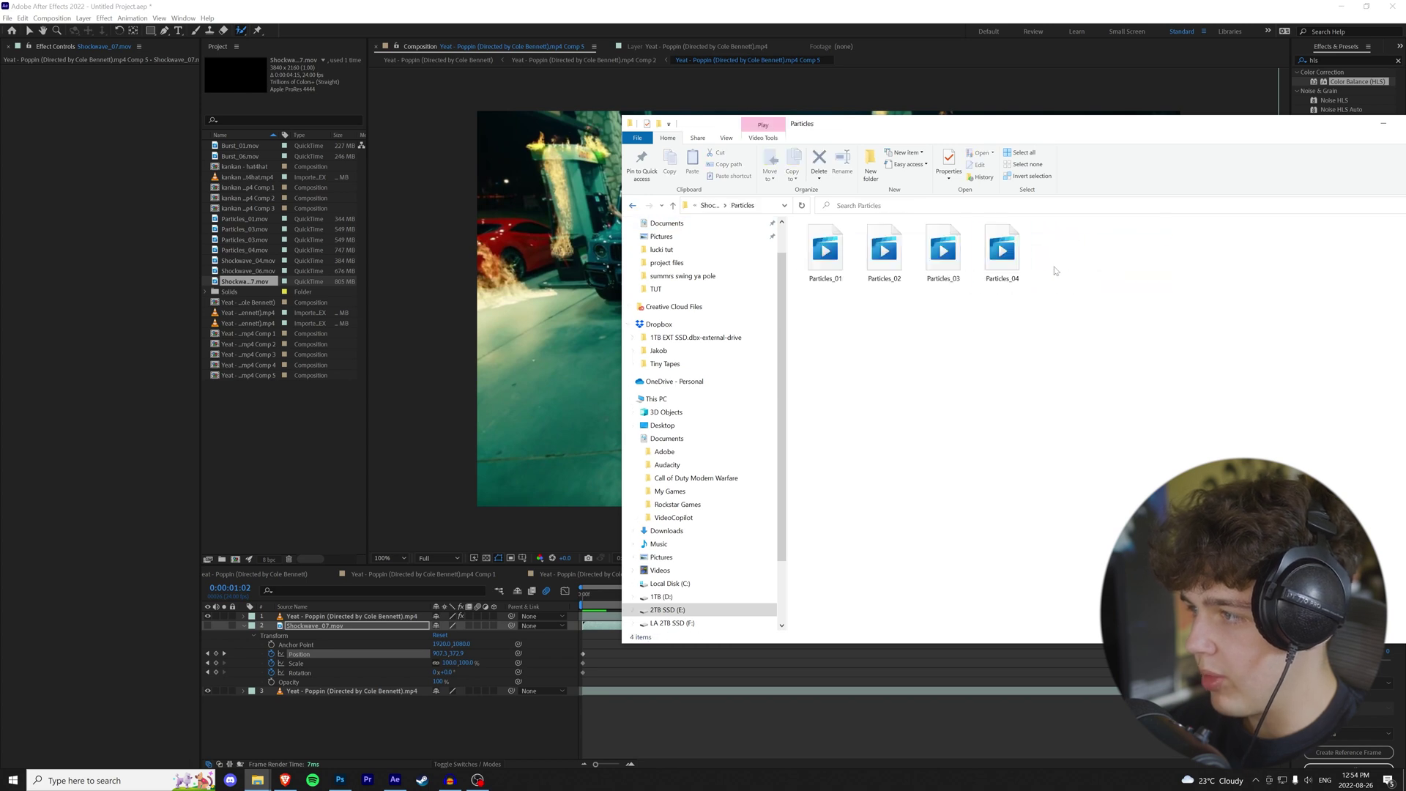
Step: Add Particles_03 to the timeline between the cutout and Shockwave_07 layers and return to the first frame
drag(942, 252, 246, 637)
drag(327, 623, 277, 634)
key(Home)
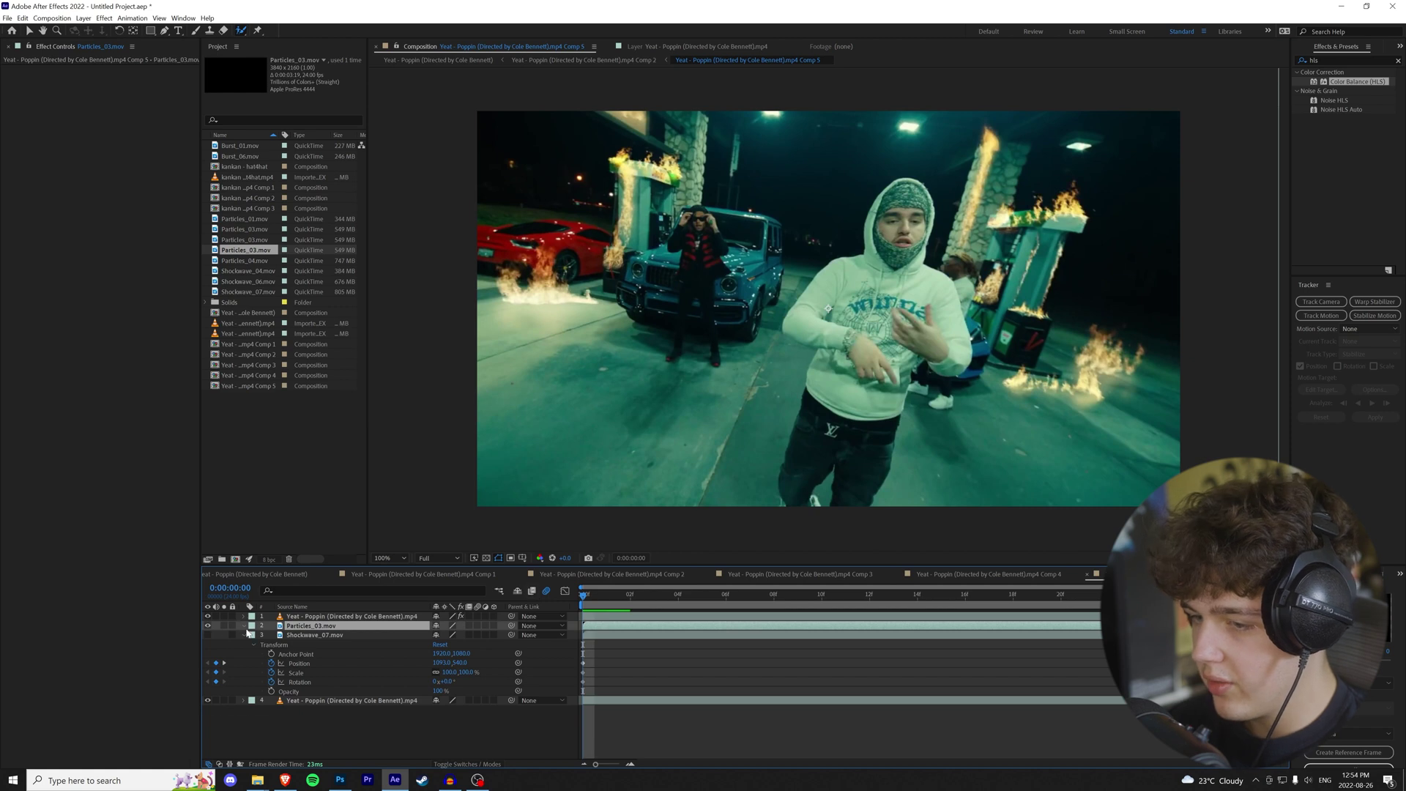
Step: Keyframe Particles_03's position, scale and rotation at the first frame, move it onto the subject's chest and preview it
click(244, 626)
click(254, 635)
click(272, 673)
drag(830, 311, 881, 306)
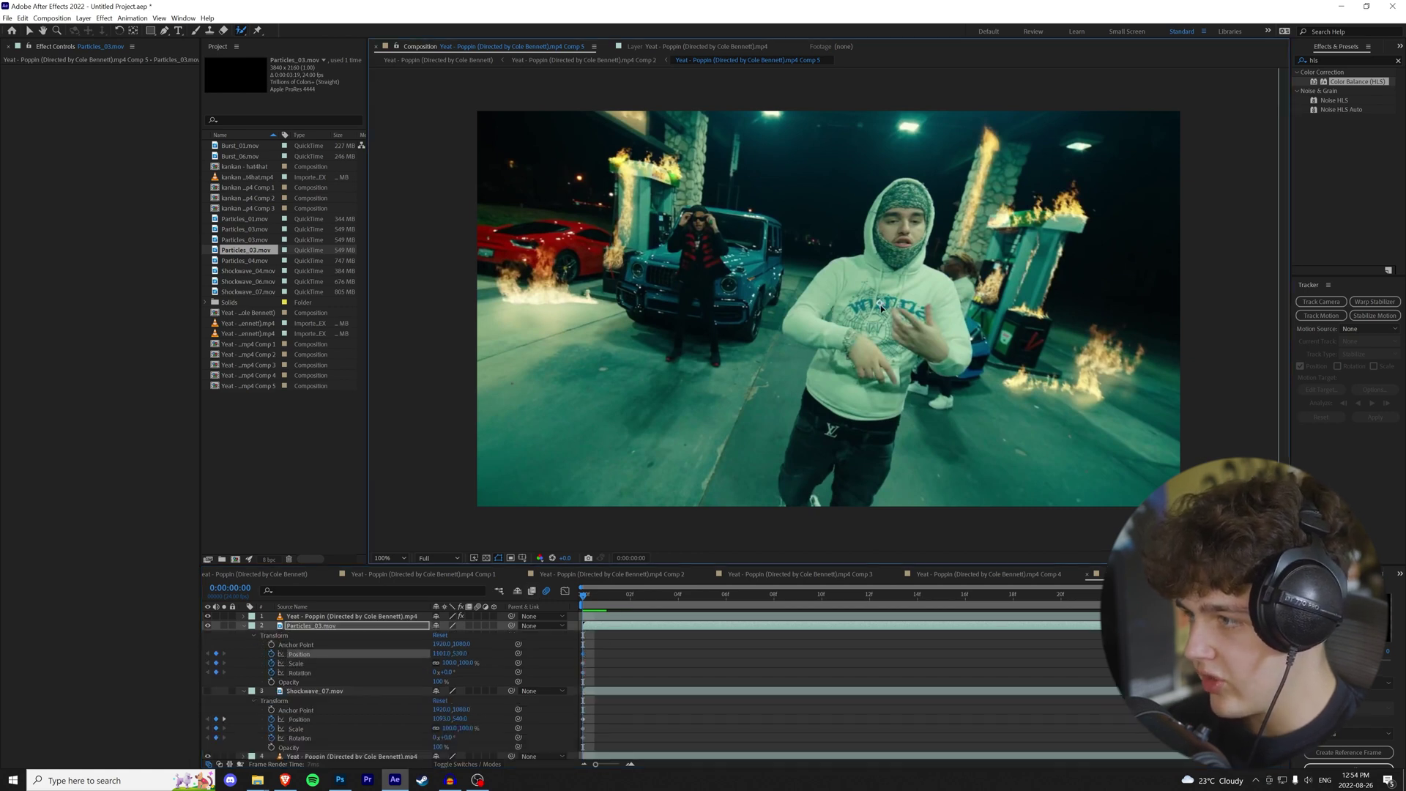
key(space)
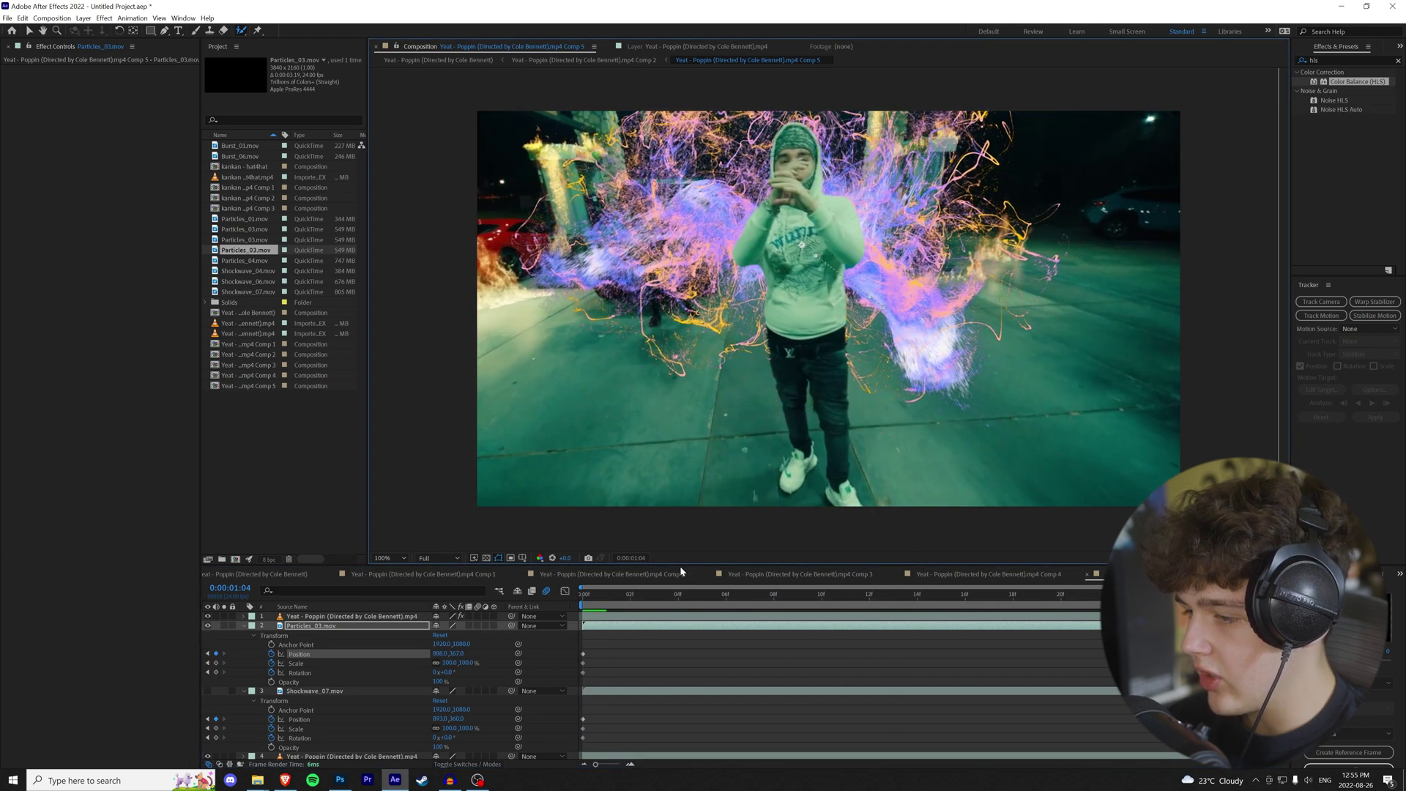
Step: Lower Particles_03 slightly on the subject's chest at both the first frame and 0:00:01:04, and preview the motion
key(space)
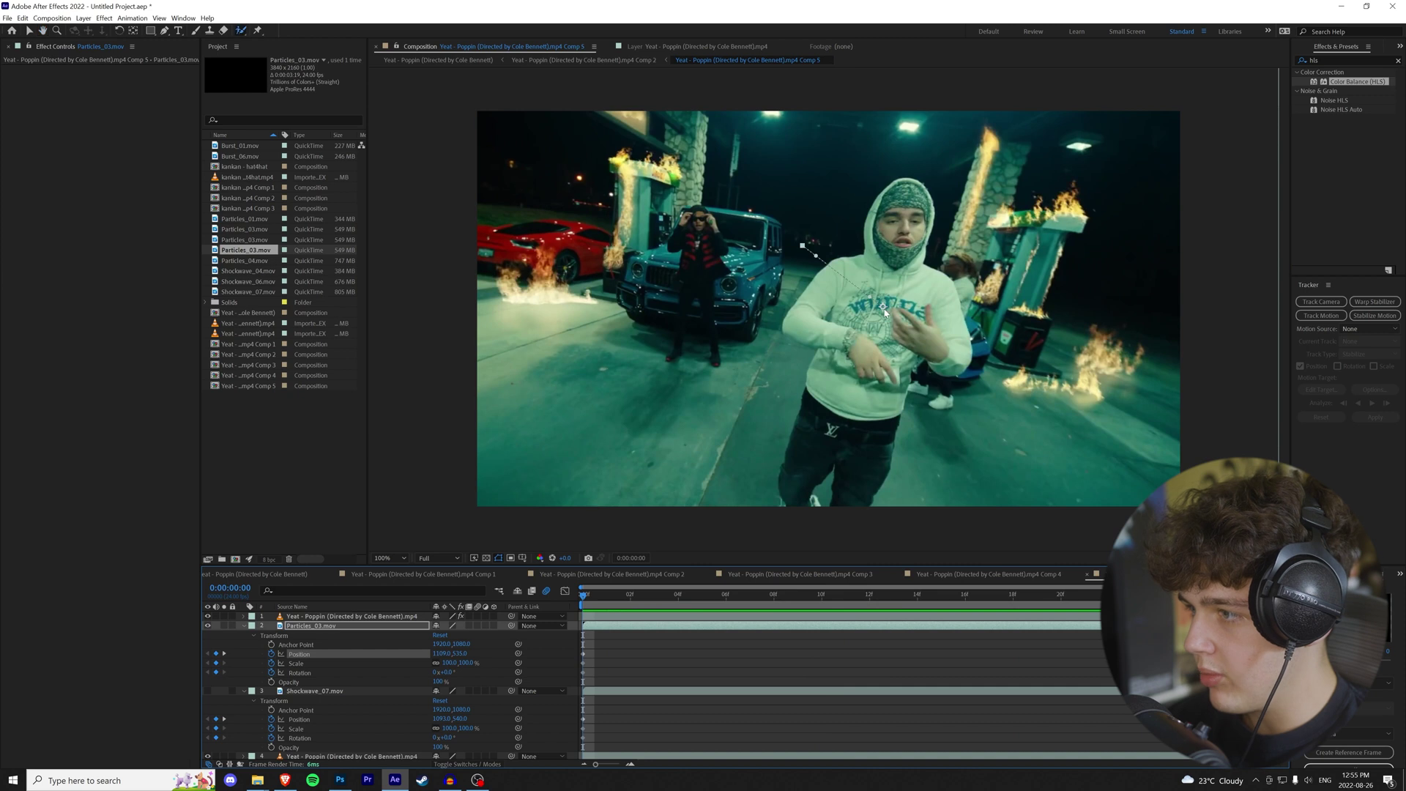
drag(884, 312, 879, 338)
key(space)
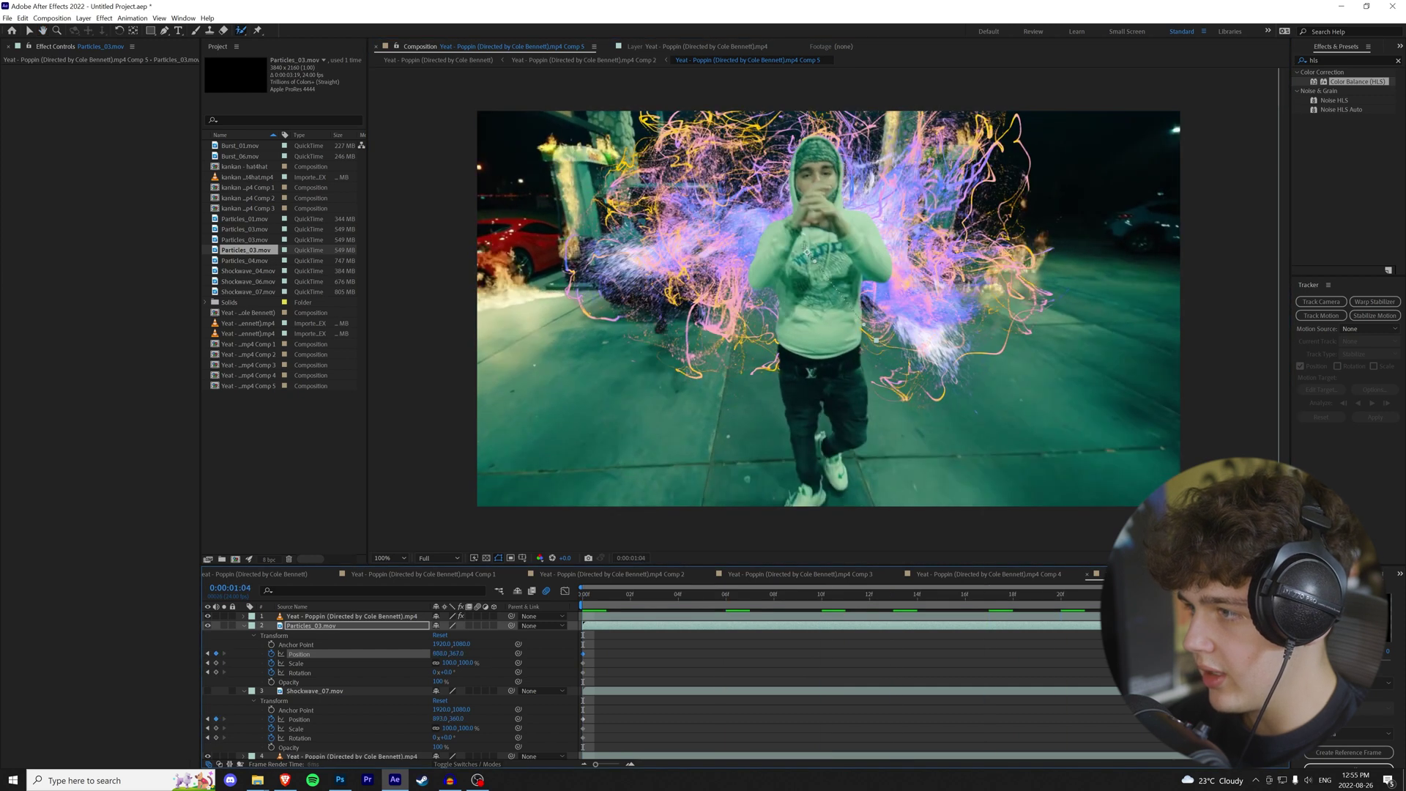
drag(803, 262, 801, 279)
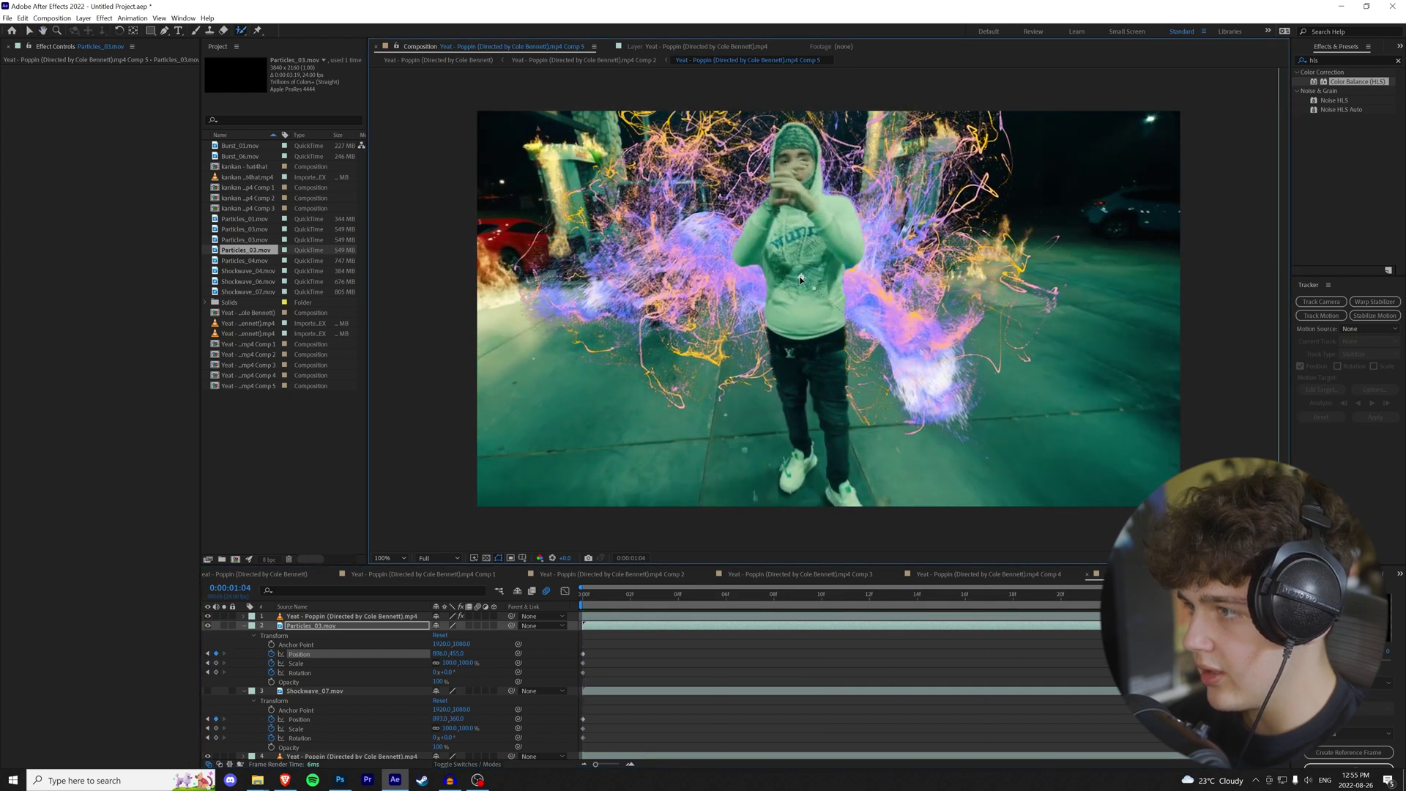
key(space)
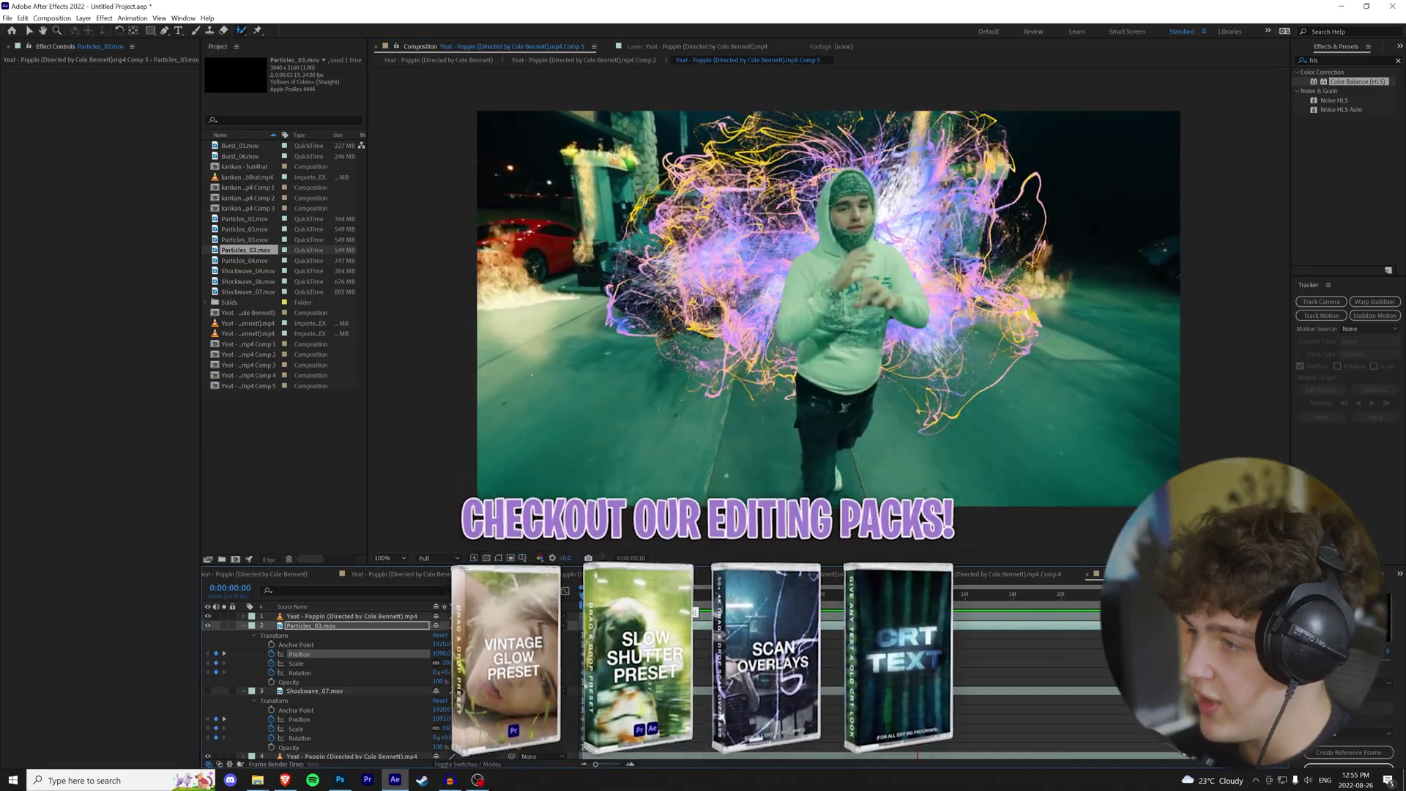
key(space)
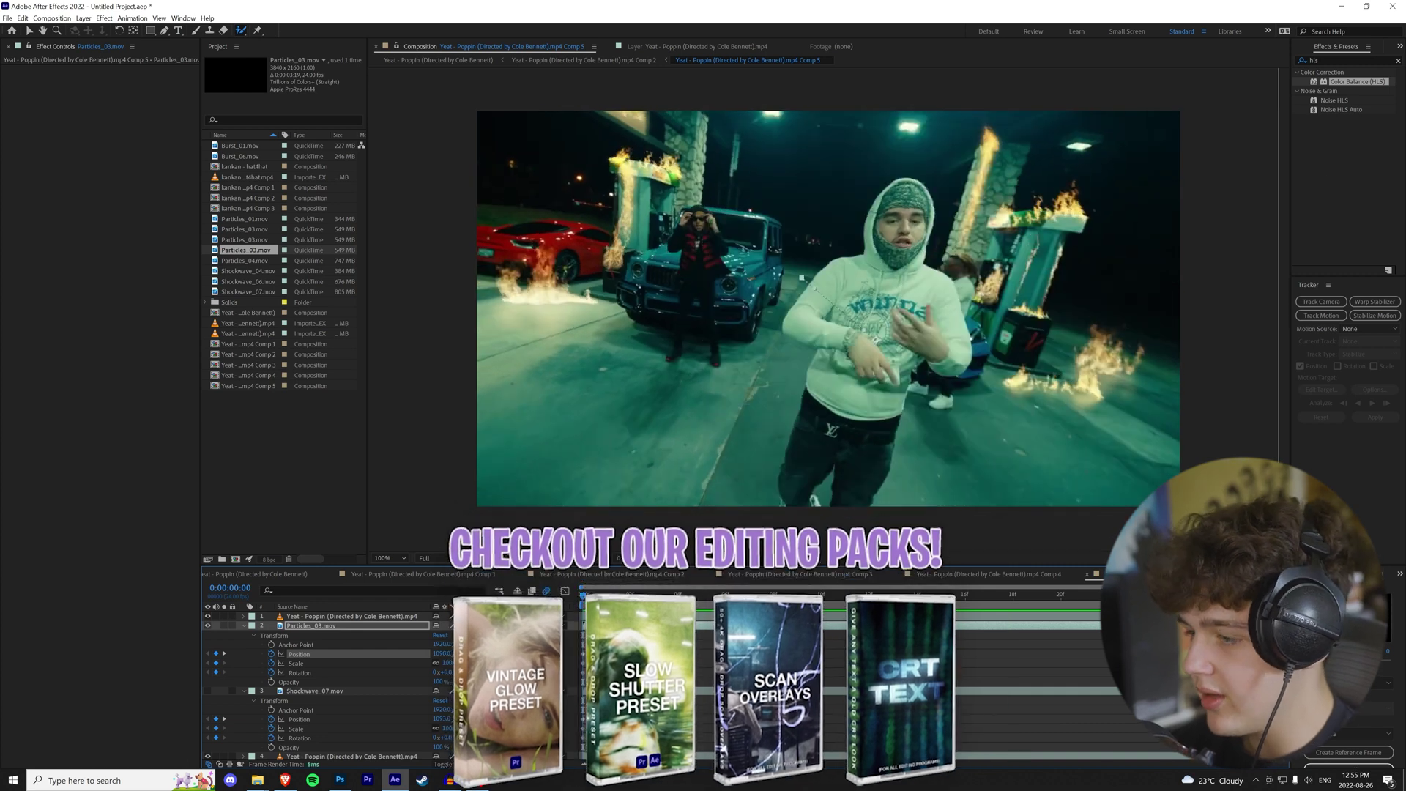
Step: Apply Deep Glow to Particles_03 and enable its Unmult option, checking the look at 0:00:00:14
drag(583, 595, 907, 595)
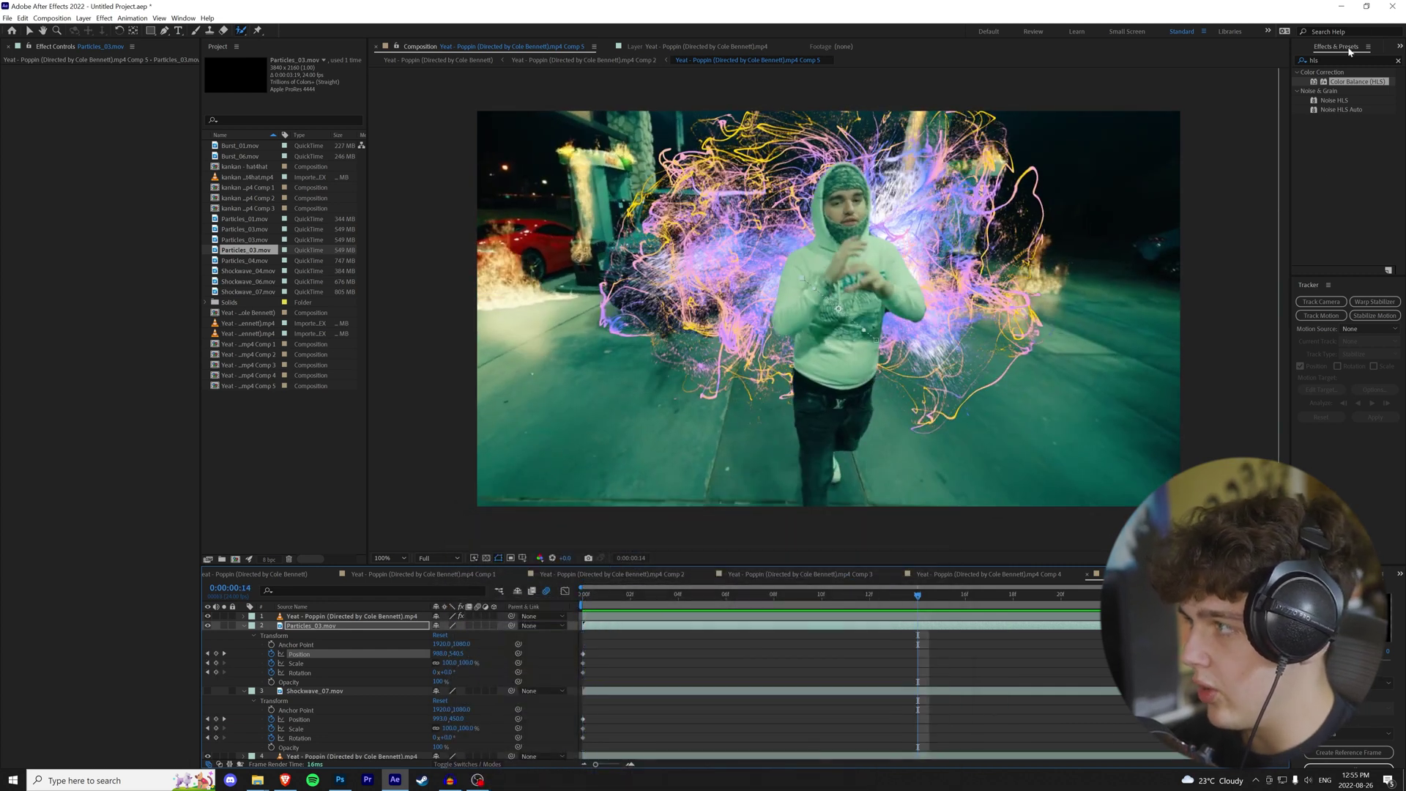
click(1300, 61)
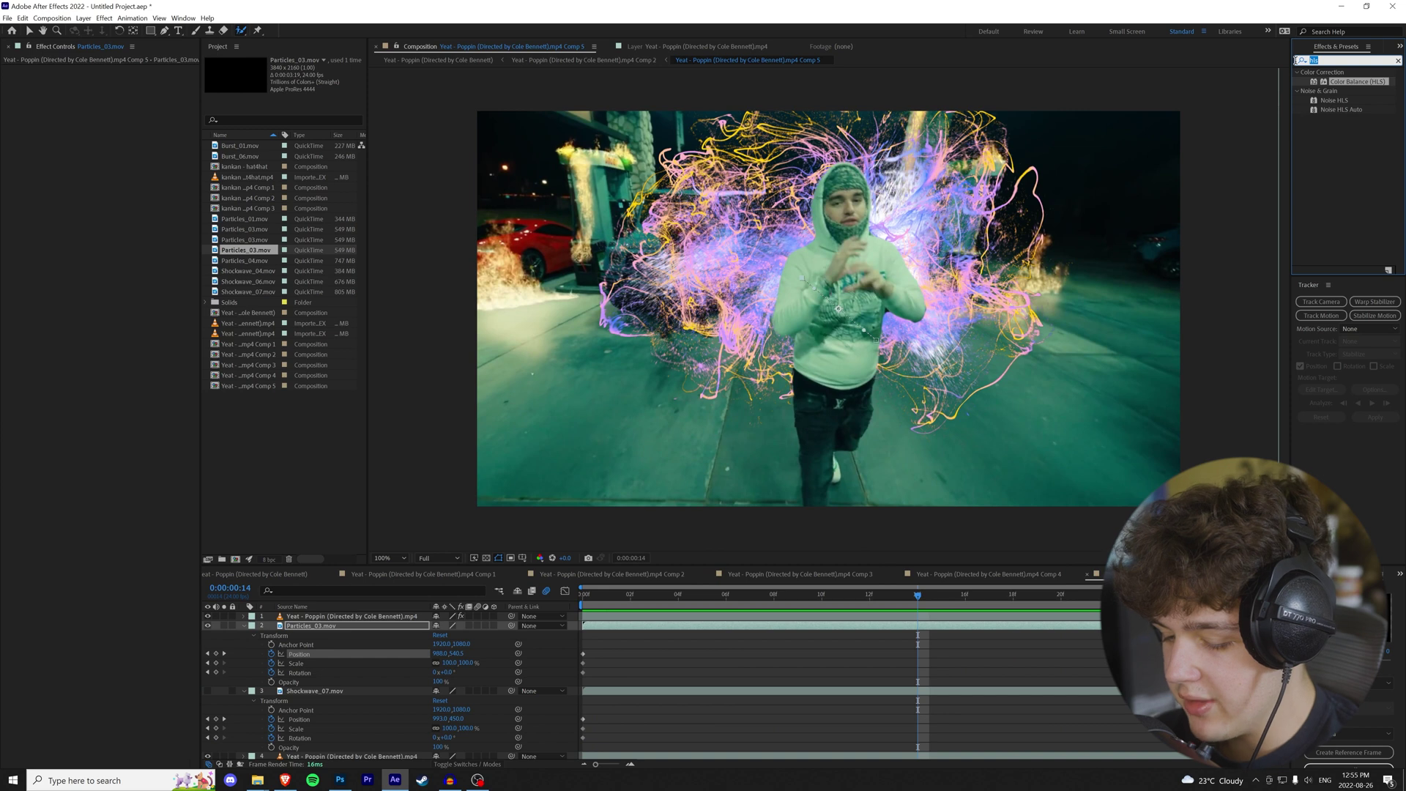
text(deep)
drag(1335, 109, 337, 626)
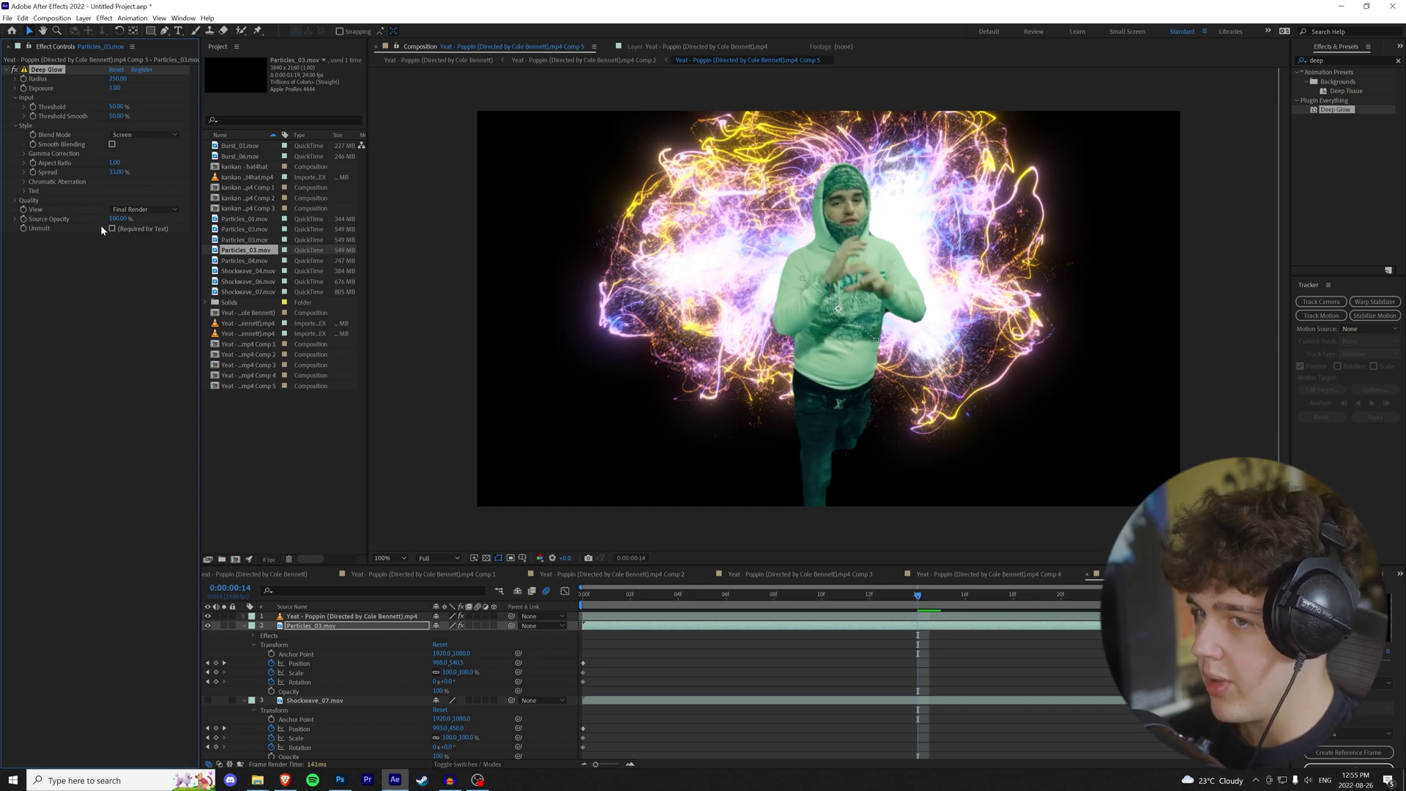
click(118, 230)
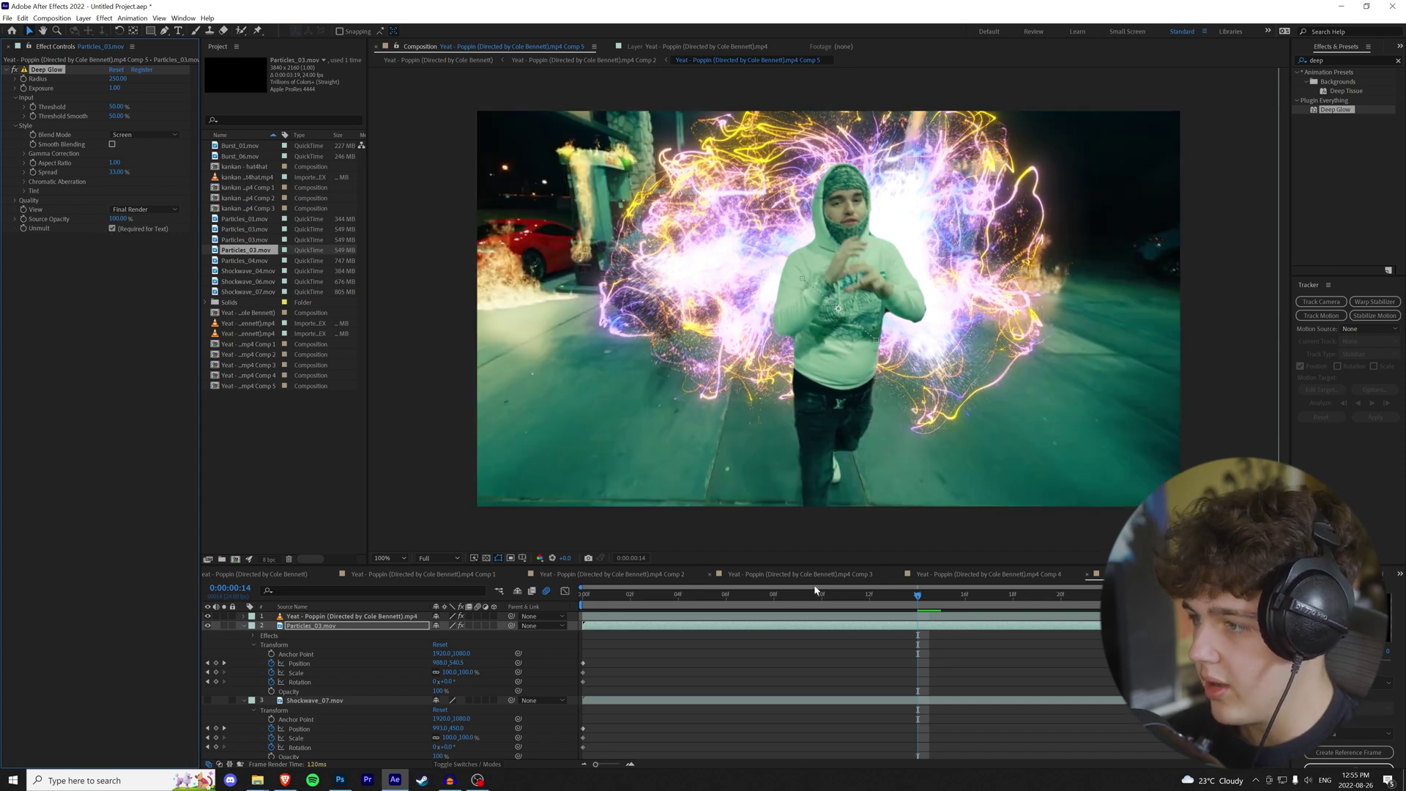
Step: Apply Color Balance (HLS) to Particles_03 and return to the first frame to start keyframing its hue
click(1339, 62)
text(hls)
drag(1359, 82, 351, 626)
key(Home)
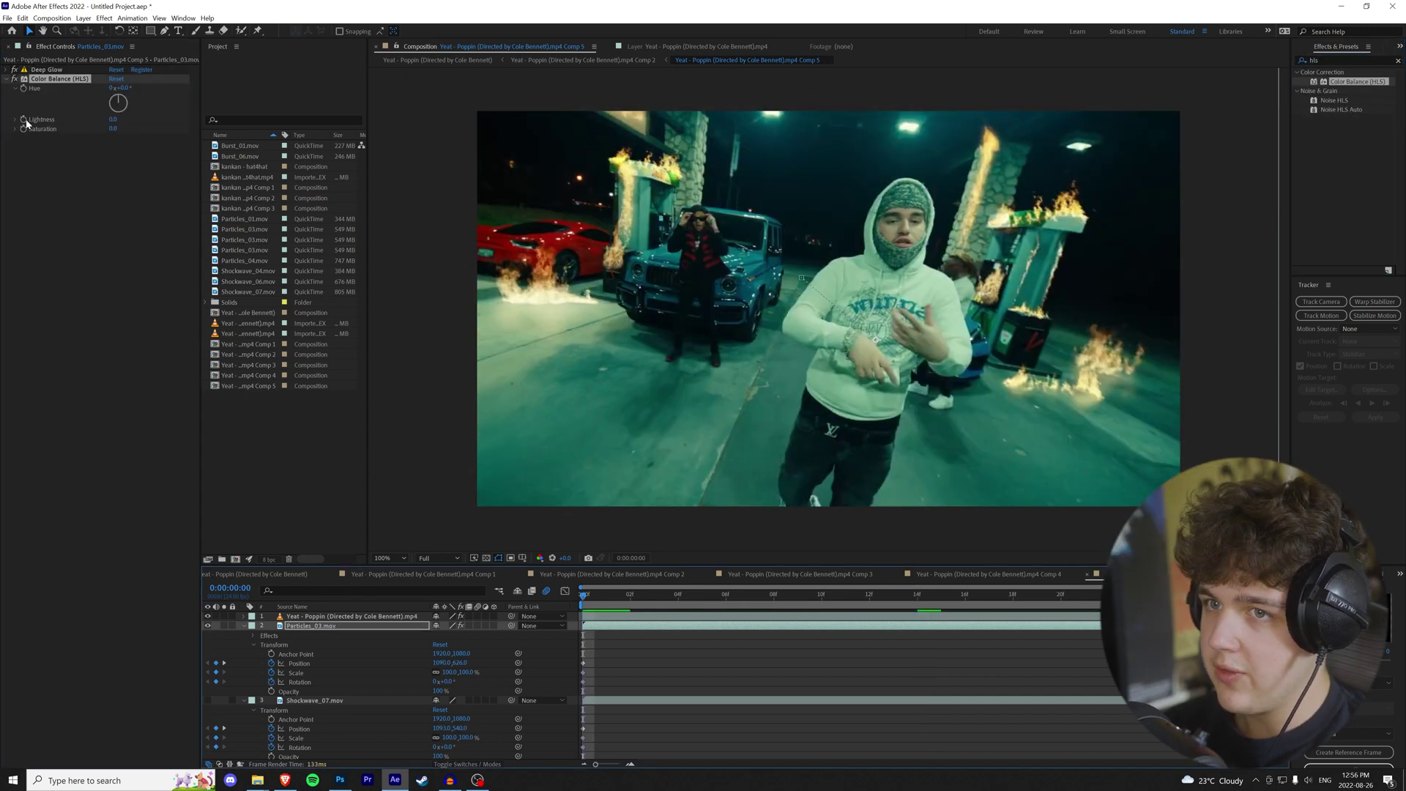
Step: Animate Particles_03's hue from the first frame to a shifted hue at 0:00:01:04 and preview the color change
key(space)
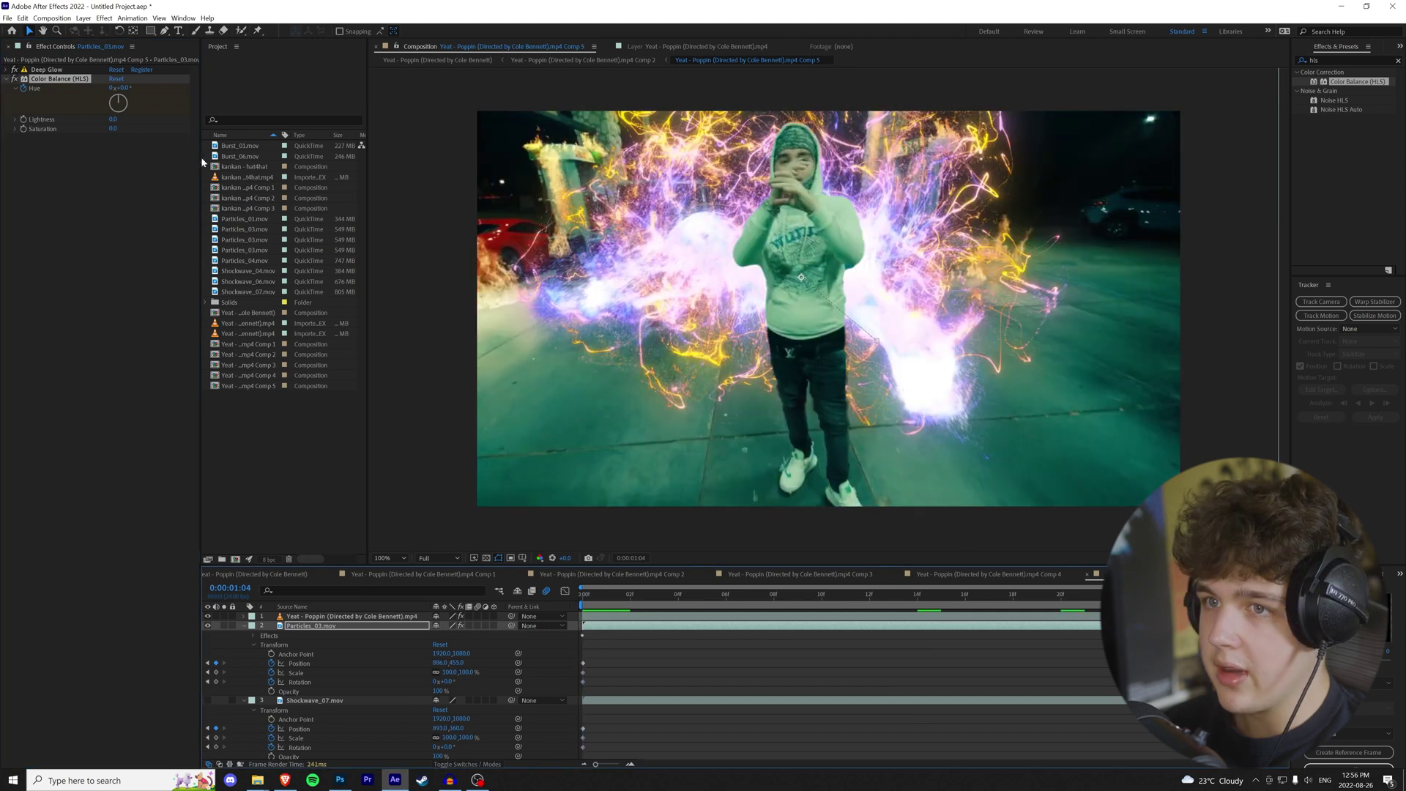
drag(123, 100, 115, 94)
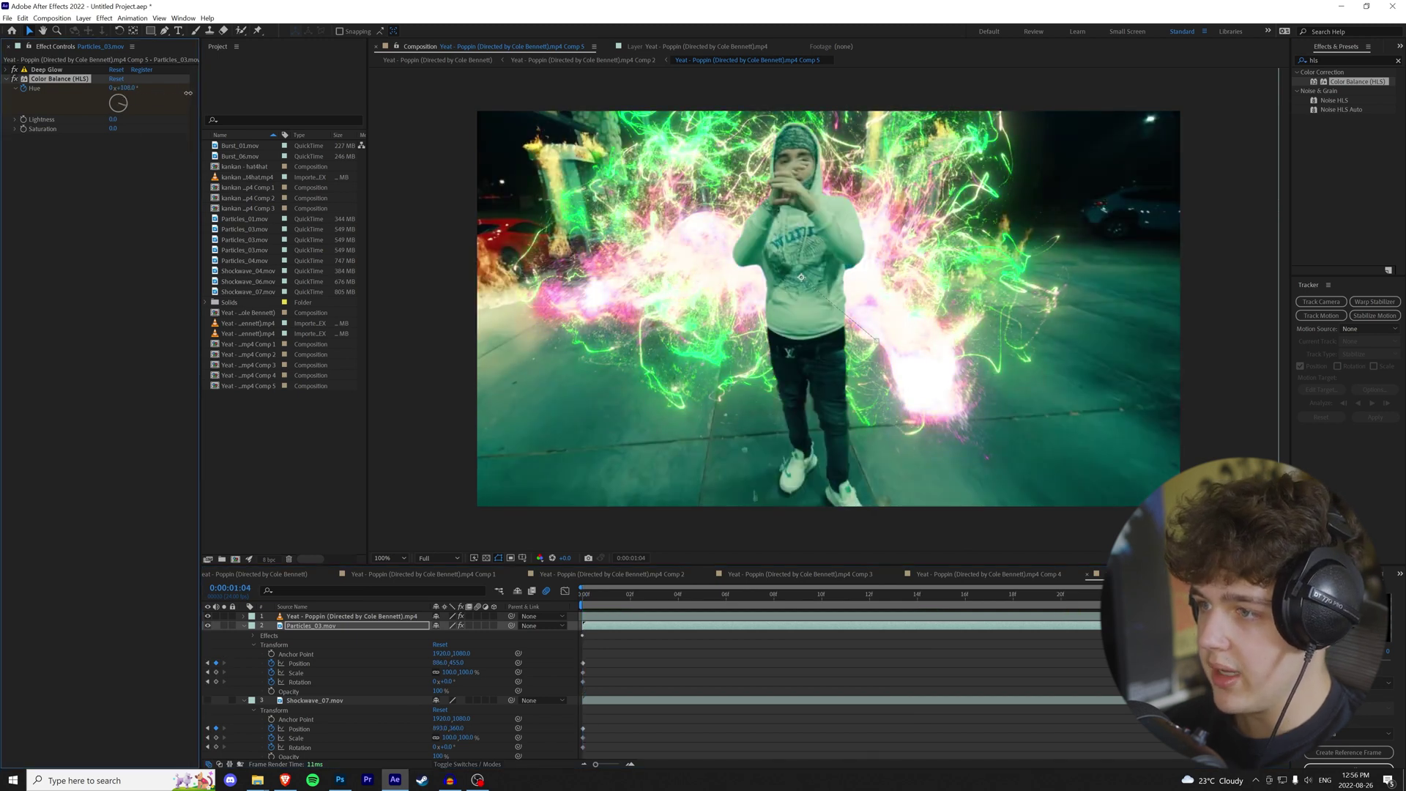
key(ctrl+z)
drag(598, 592, 548, 590)
key(space)
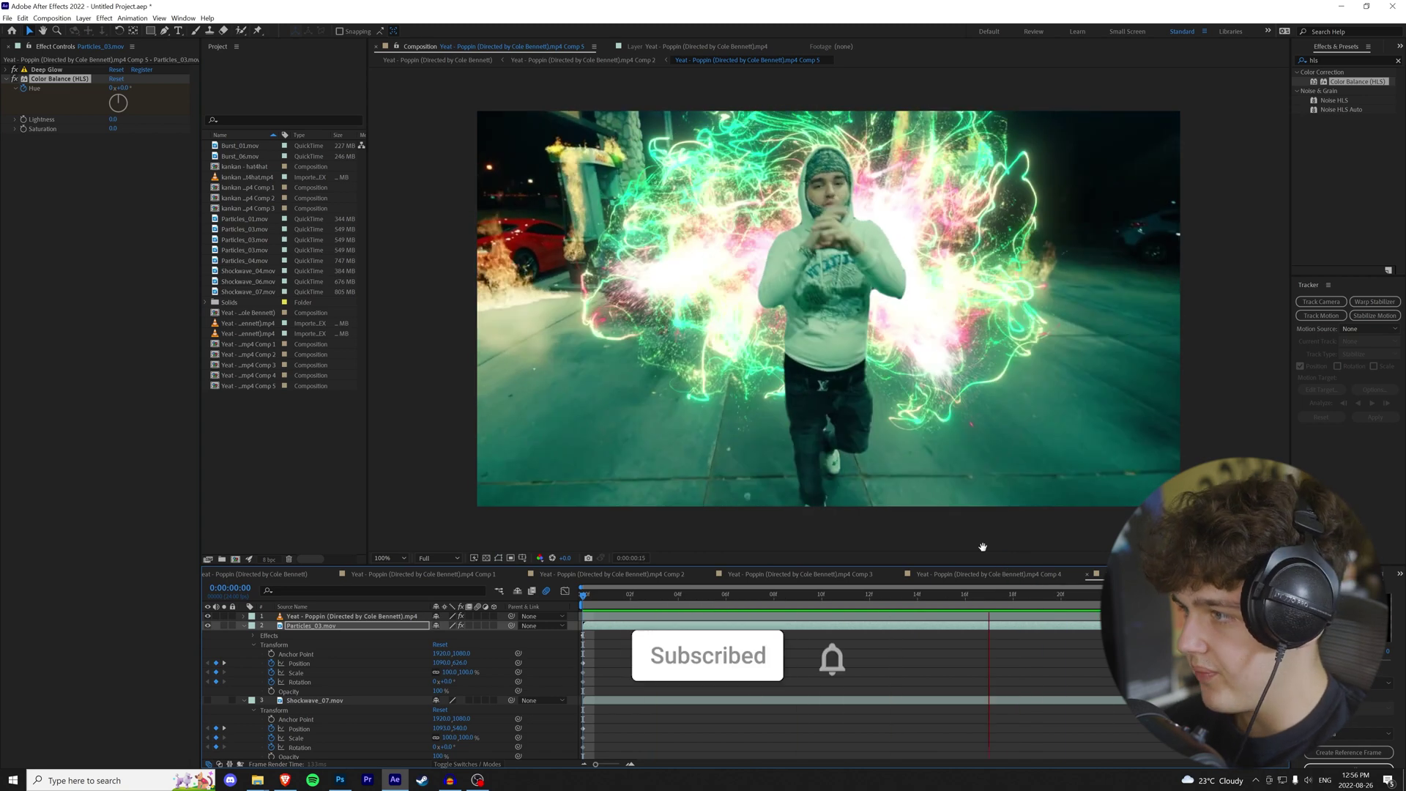
key(space)
Step: Hide Particles_03, show Shockwave_07 instead, and apply Deep Glow with Unmult enabled to the shockwave layer
click(1313, 60)
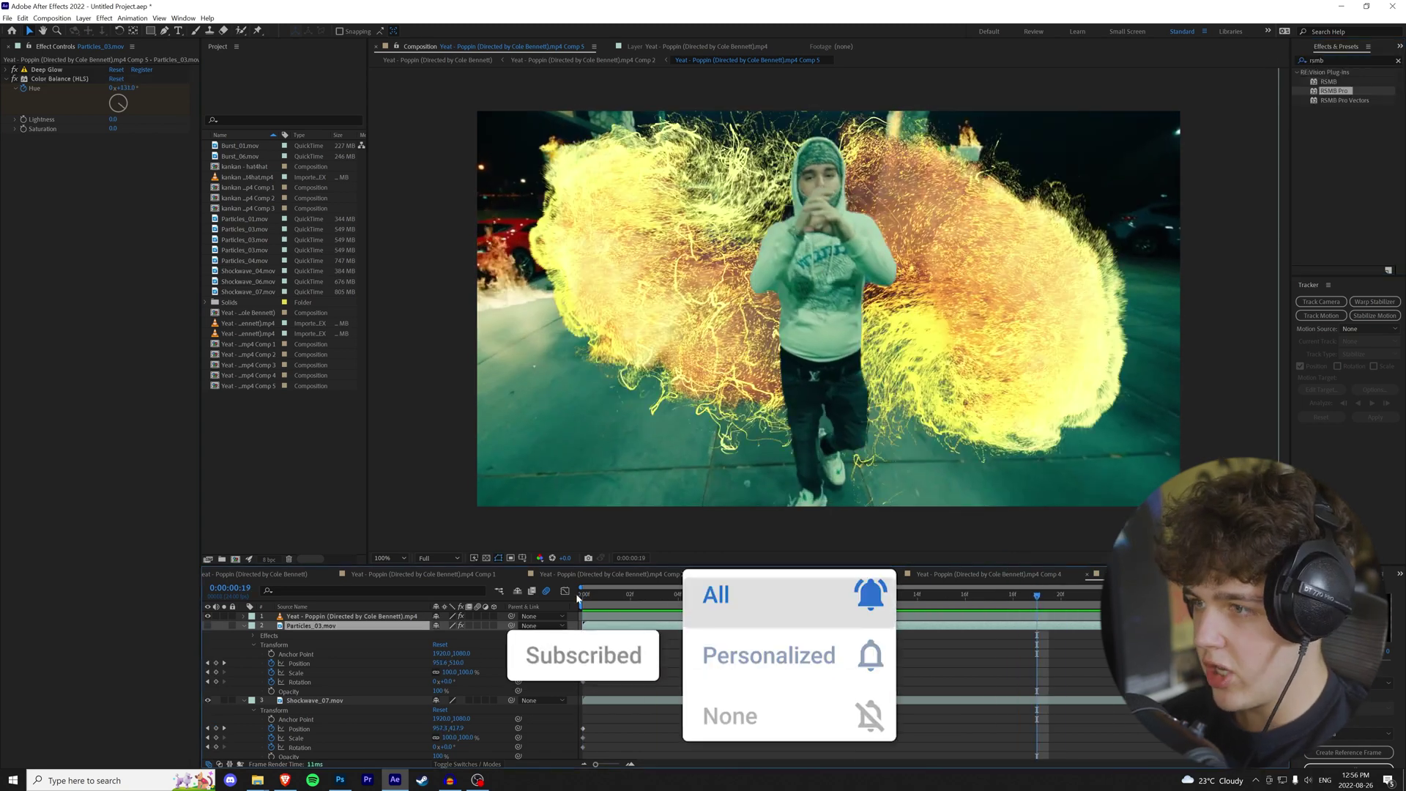
click(584, 602)
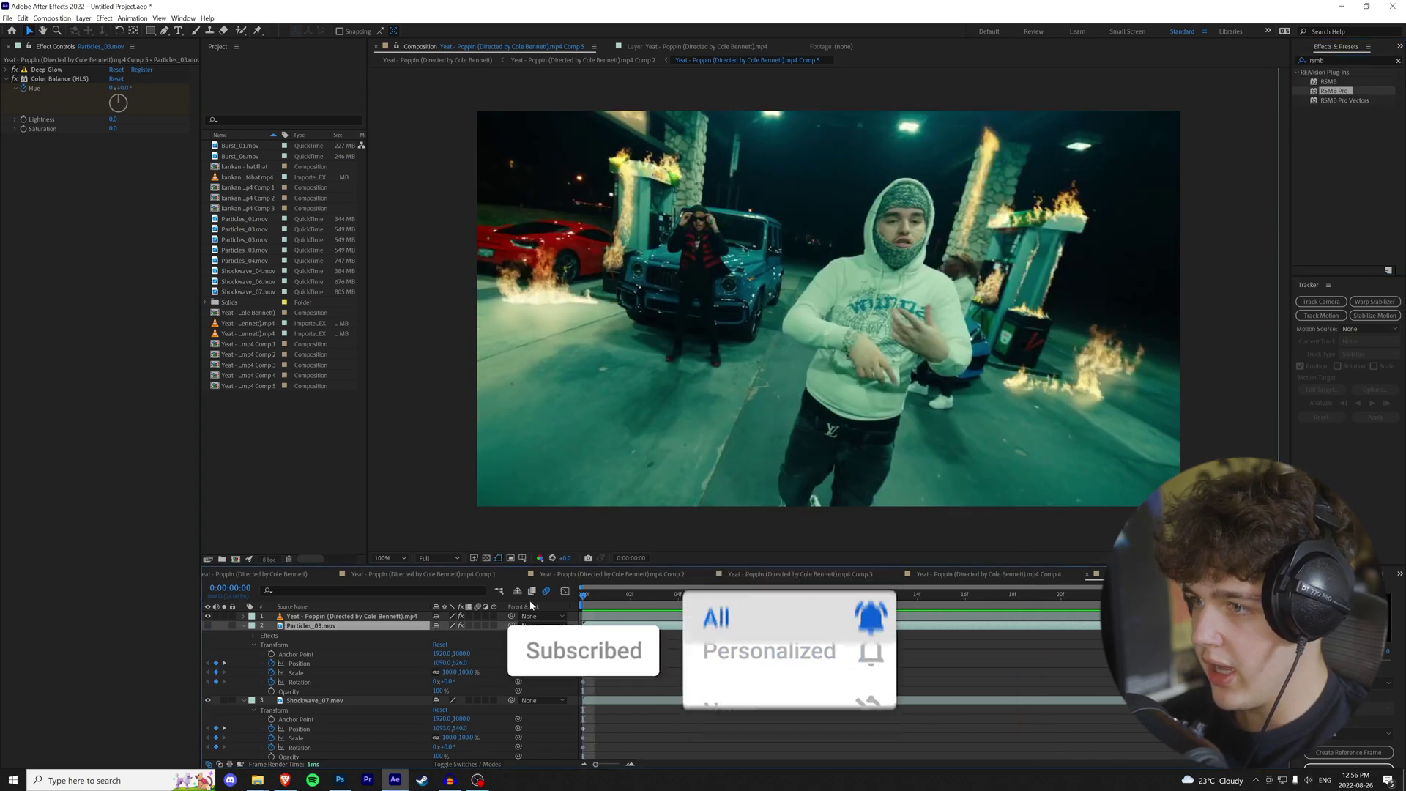
key(space)
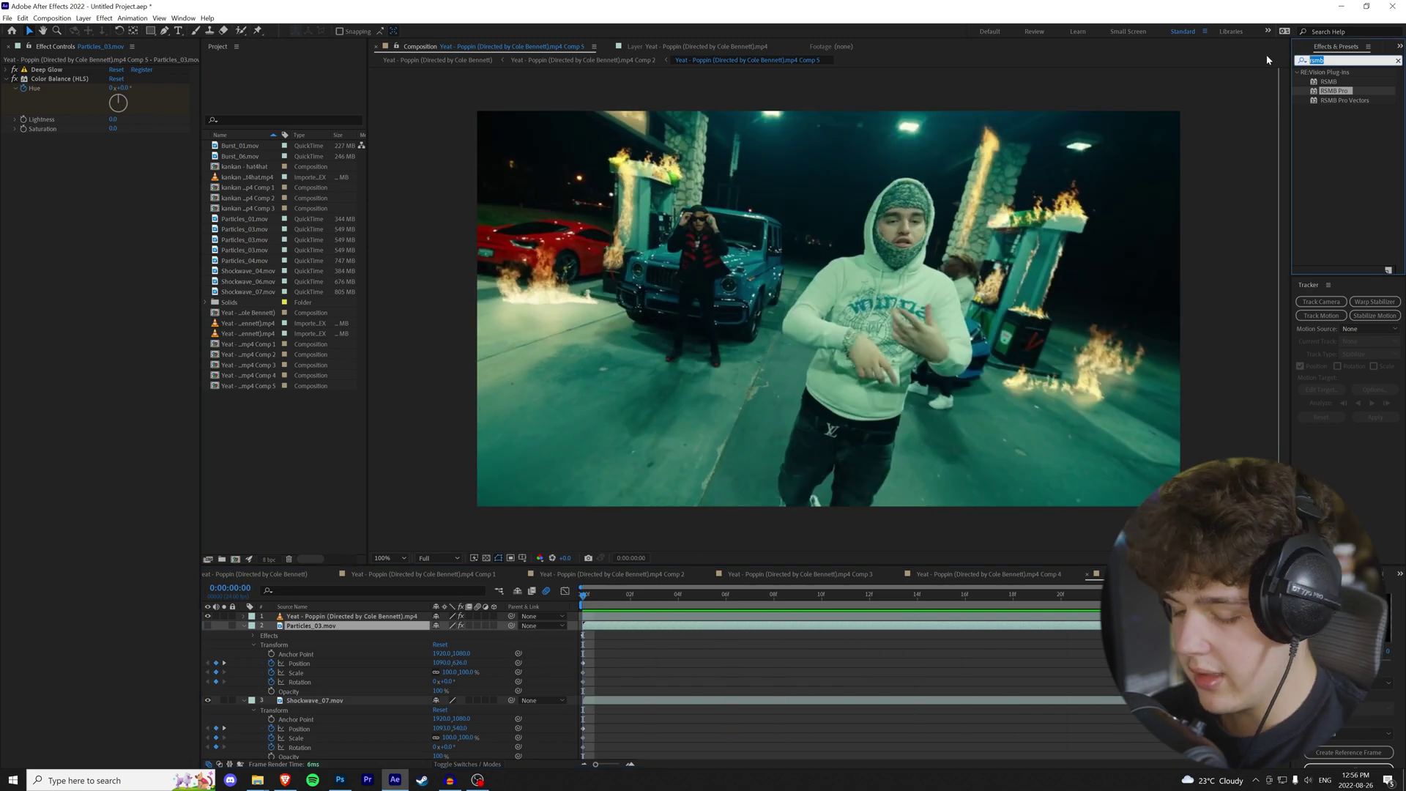
text(deep)
drag(1335, 109, 323, 704)
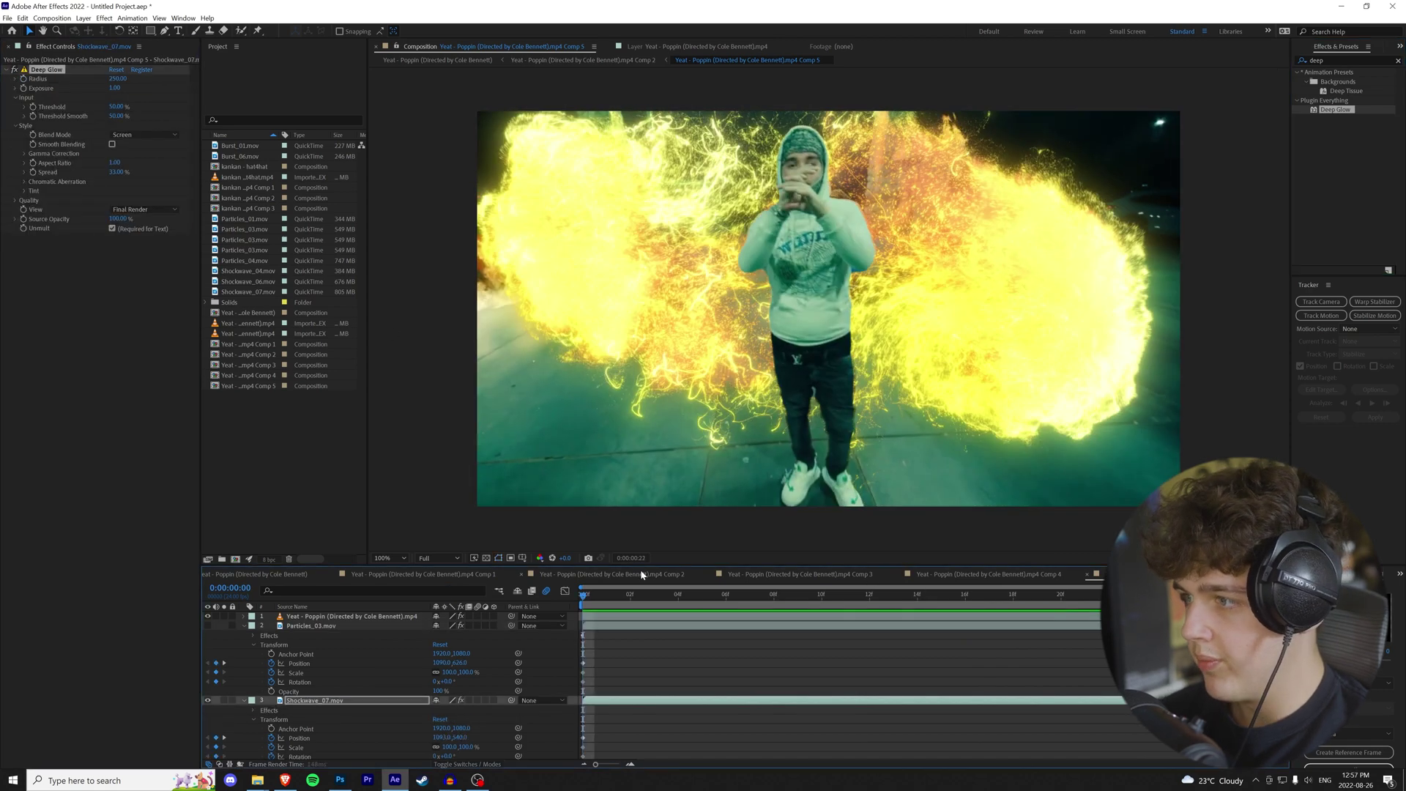